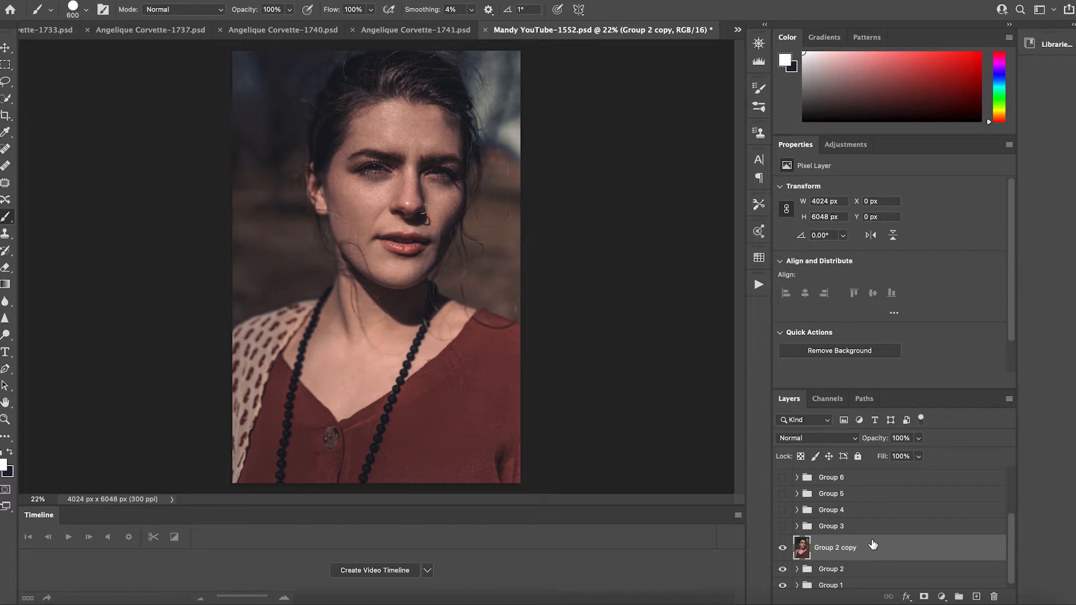
# - Duplicate the Group 2 copy layer three times
pyautogui.hotkey('ctrl', 'j')
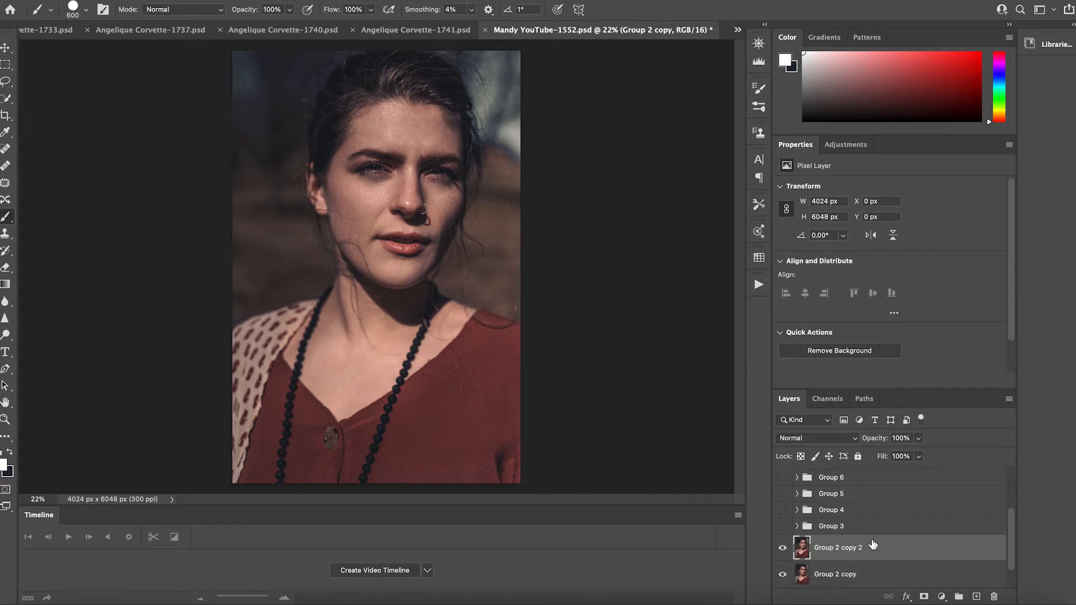
pyautogui.hotkey('ctrl', 'j')
pyautogui.hotkey('ctrl', 'j')
# - Rename the three new duplicates, from lowest to uppermost, as Blur Layer, Texture Layer and Sharpen Layer
pyautogui.scroll(-2, 873, 545)
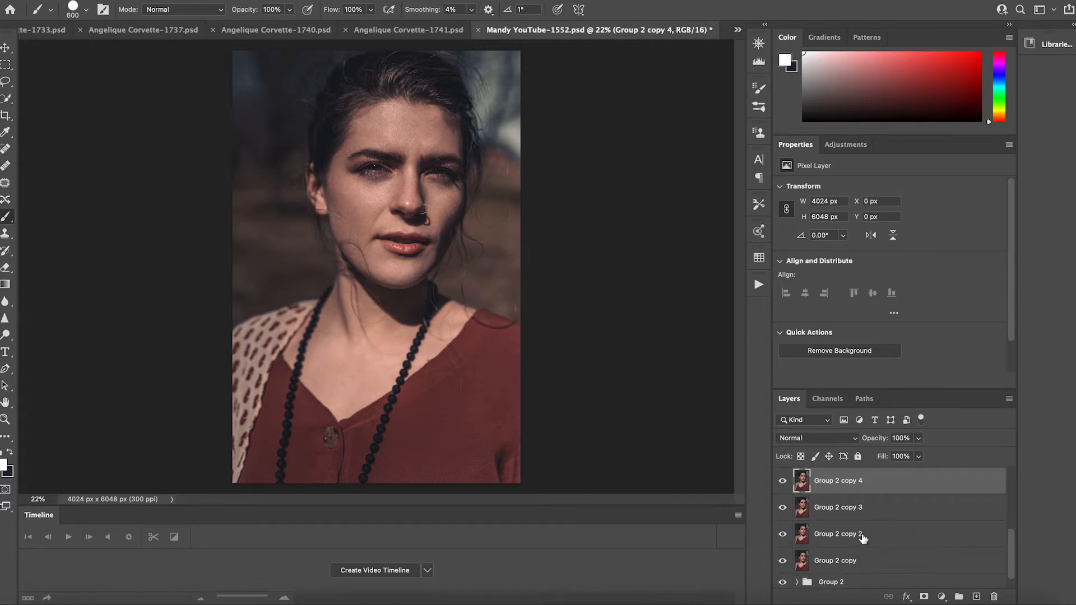
pyautogui.doubleClick(863, 535)
pyautogui.write('Blur Layer')
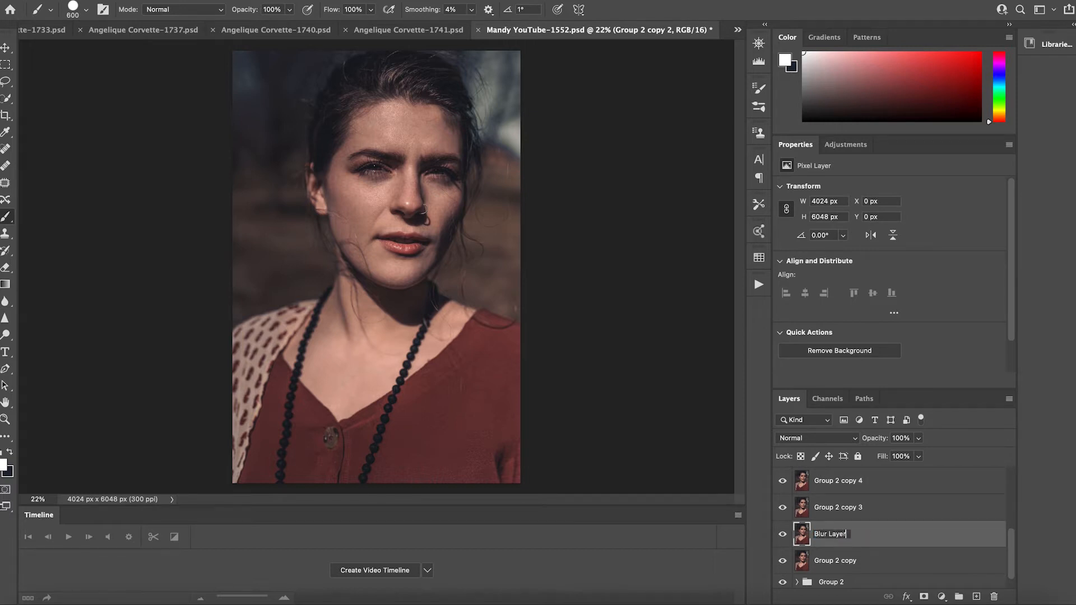
pyautogui.doubleClick(843, 507)
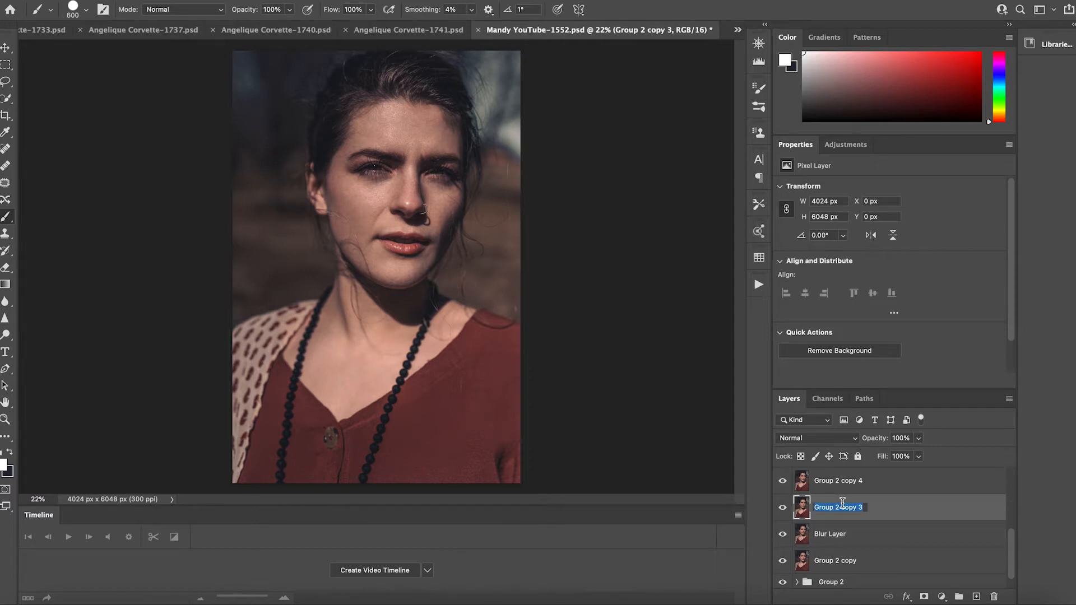
pyautogui.write('Texture Layer')
pyautogui.doubleClick(843, 482)
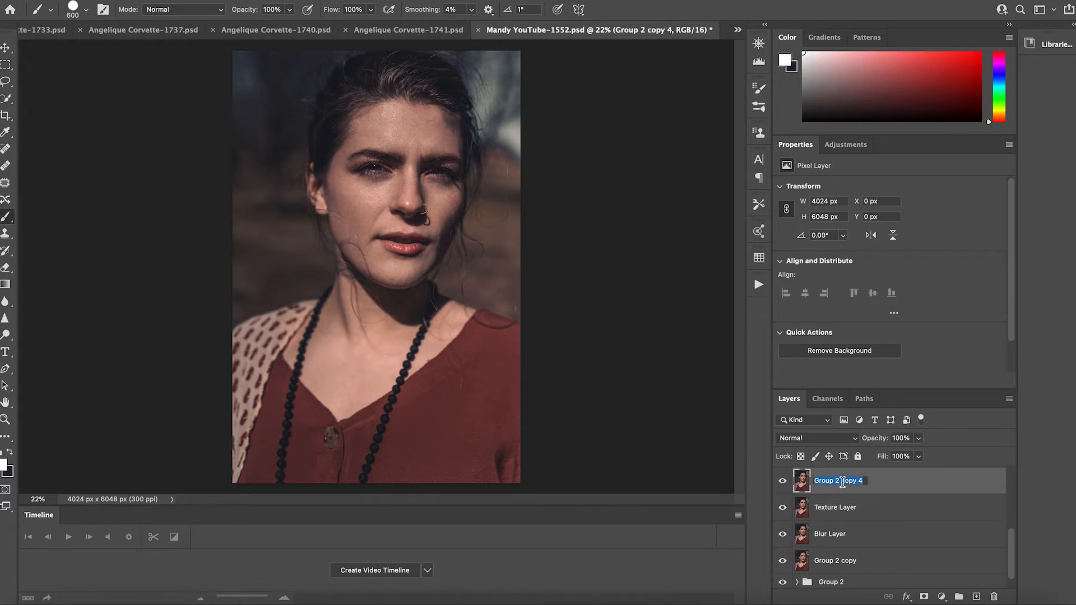
pyautogui.write('Sharpen Layer')
pyautogui.press('Return')
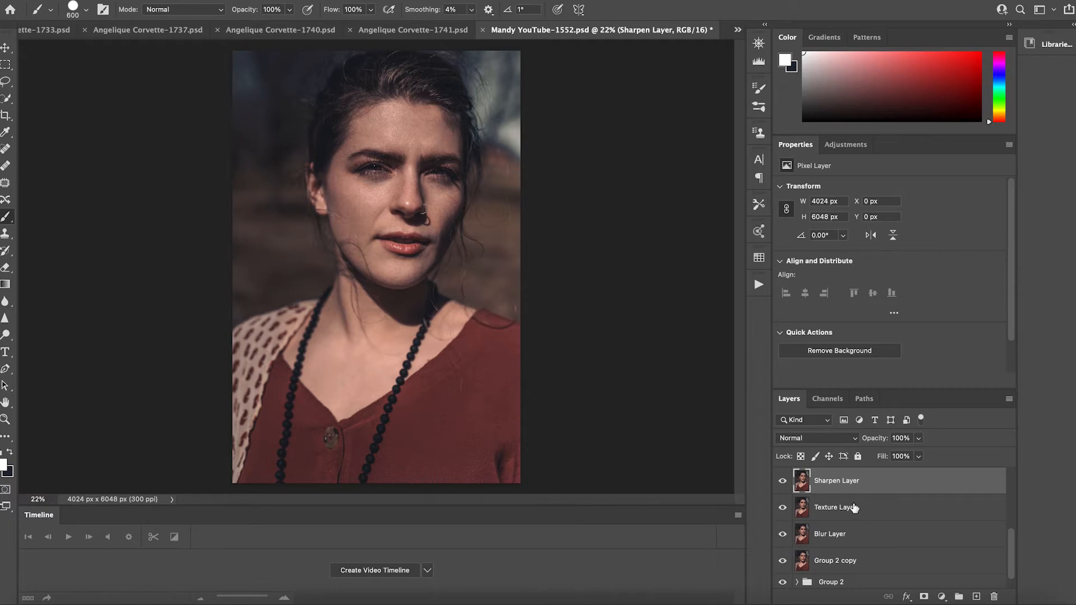
# - Make Blur Layer the active layer and hide Texture Layer and Sharpen Layer
pyautogui.click(837, 538)
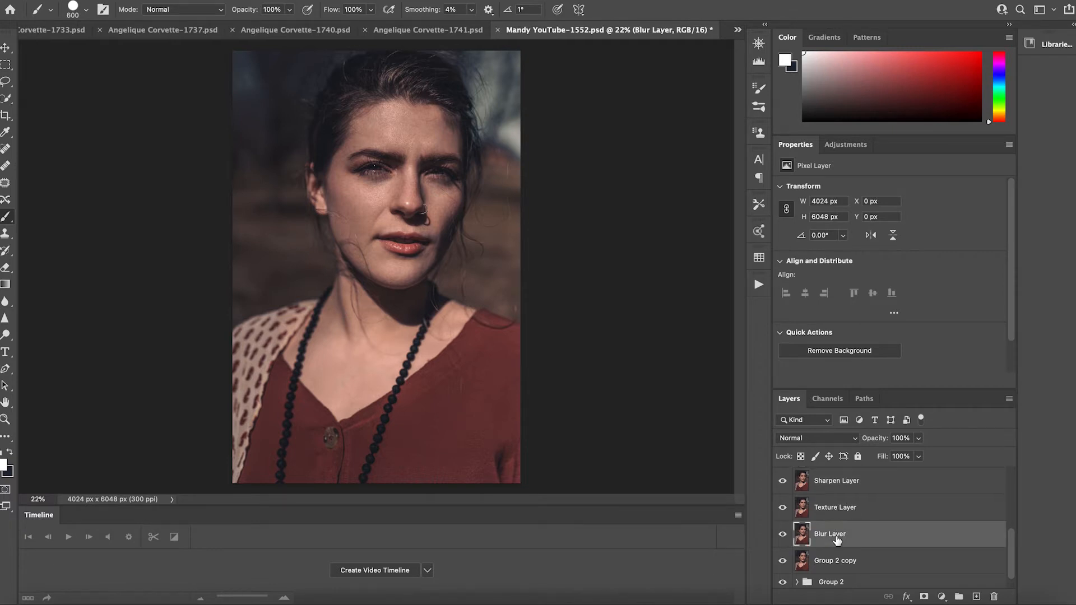
pyautogui.click(783, 508)
pyautogui.click(782, 482)
# - Open the Gaussian Blur filter on Blur Layer and preview the skin just below the eye
pyautogui.click(293, 1)
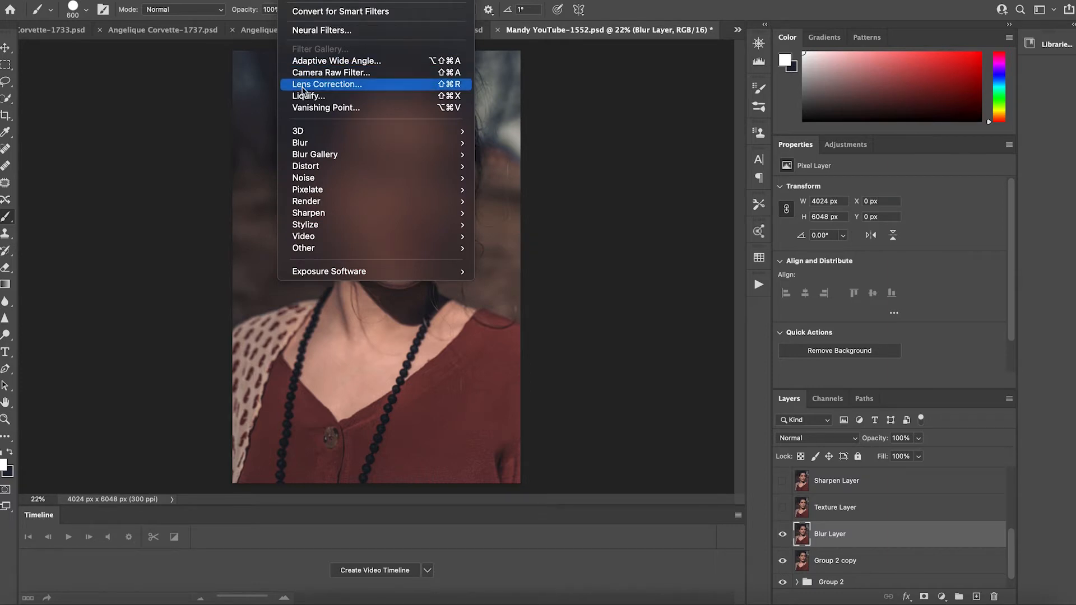
pyautogui.moveTo(308, 142)
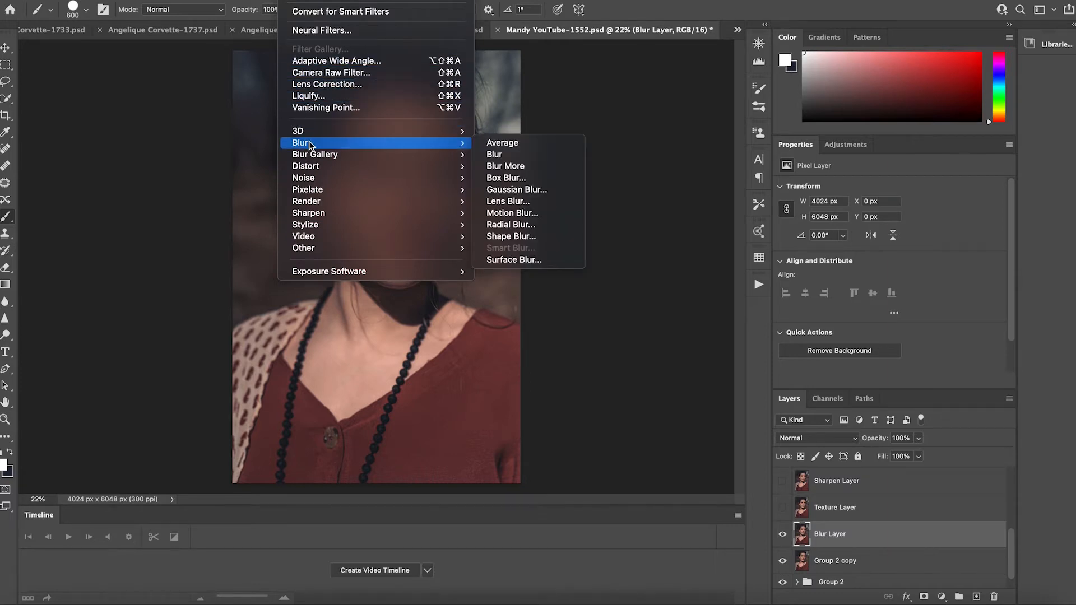
pyautogui.click(517, 190)
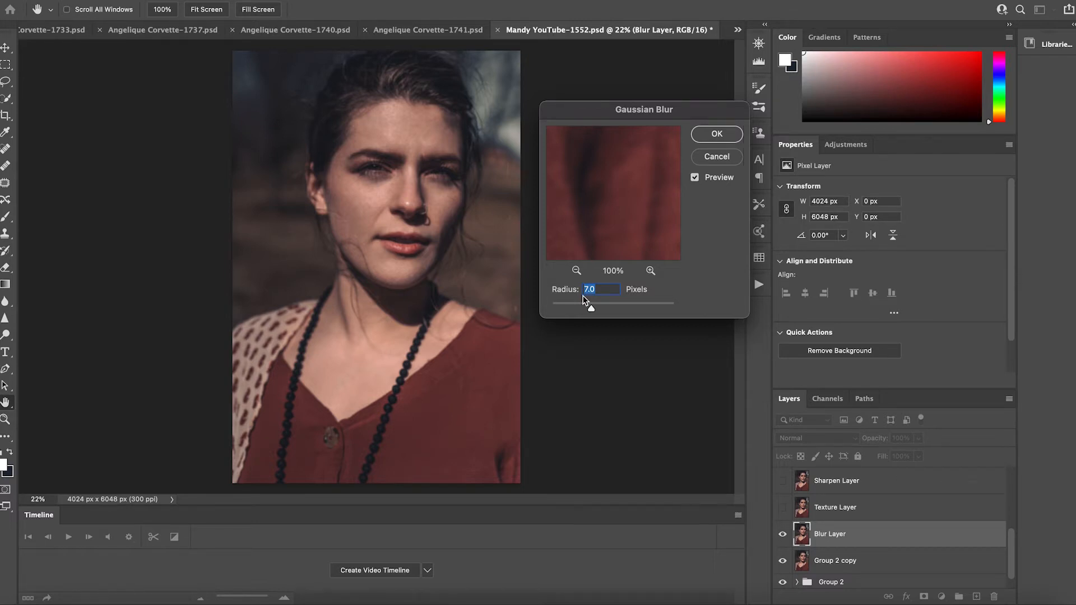
pyautogui.click(378, 181)
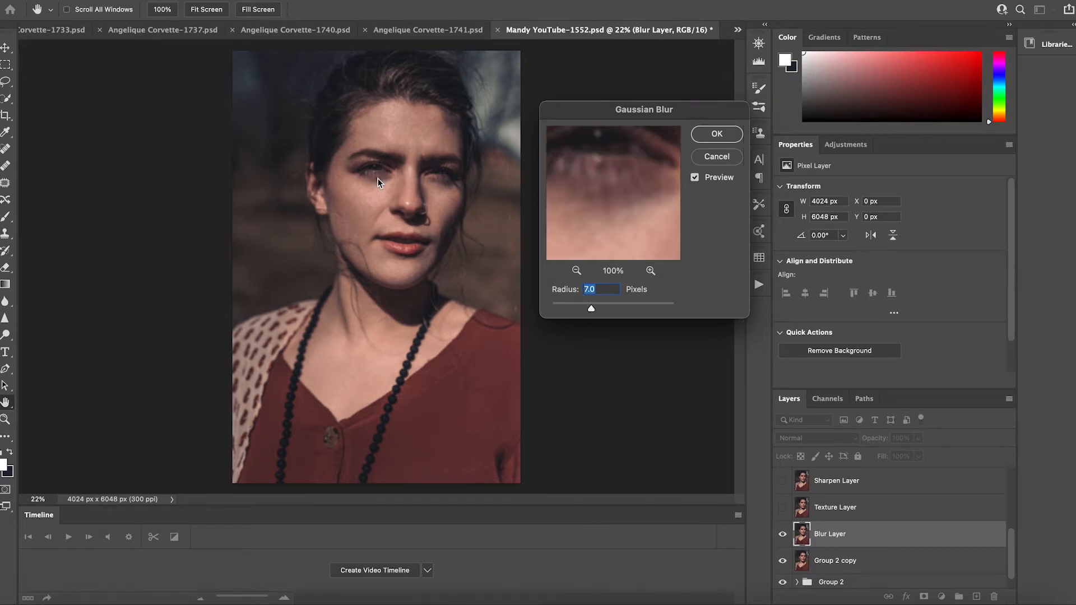
# - Try very low and very high Gaussian Blur radii, such as 0.1 and 191.2 pixels, on the portrait
pyautogui.moveTo(592, 309); pyautogui.dragTo(537, 309)
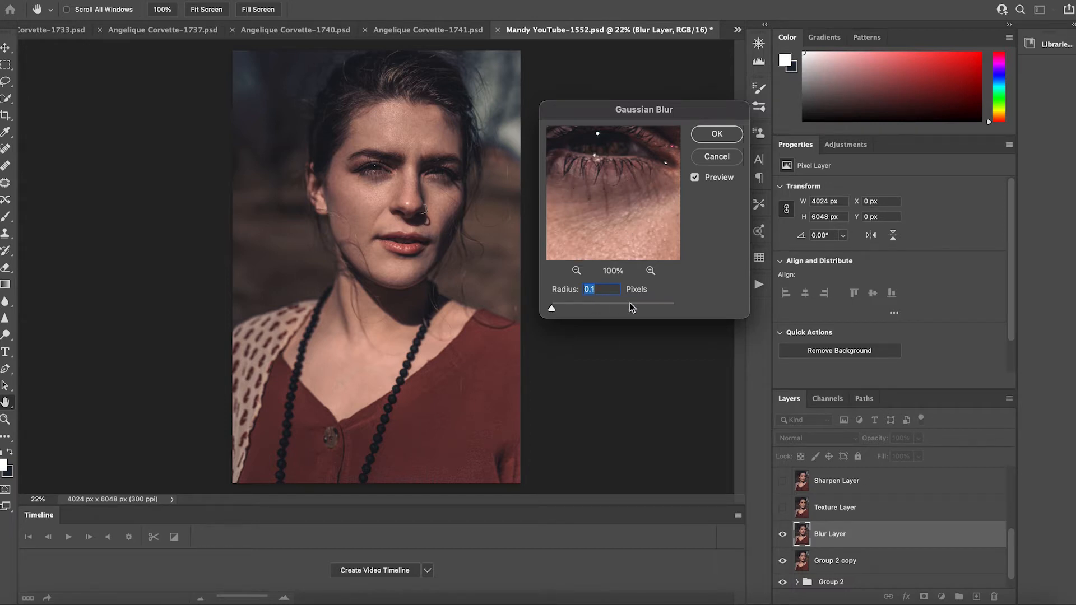
pyautogui.click(650, 305)
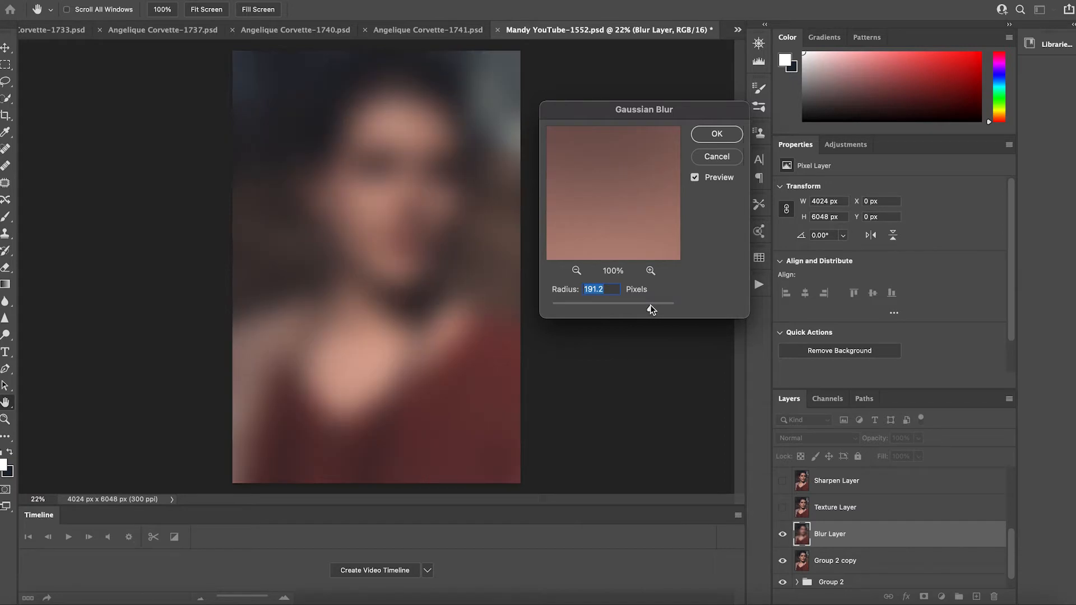
pyautogui.moveTo(650, 305); pyautogui.dragTo(577, 308)
# - Apply the Gaussian Blur to Blur Layer with a radius of 7 pixels
pyautogui.write('7')
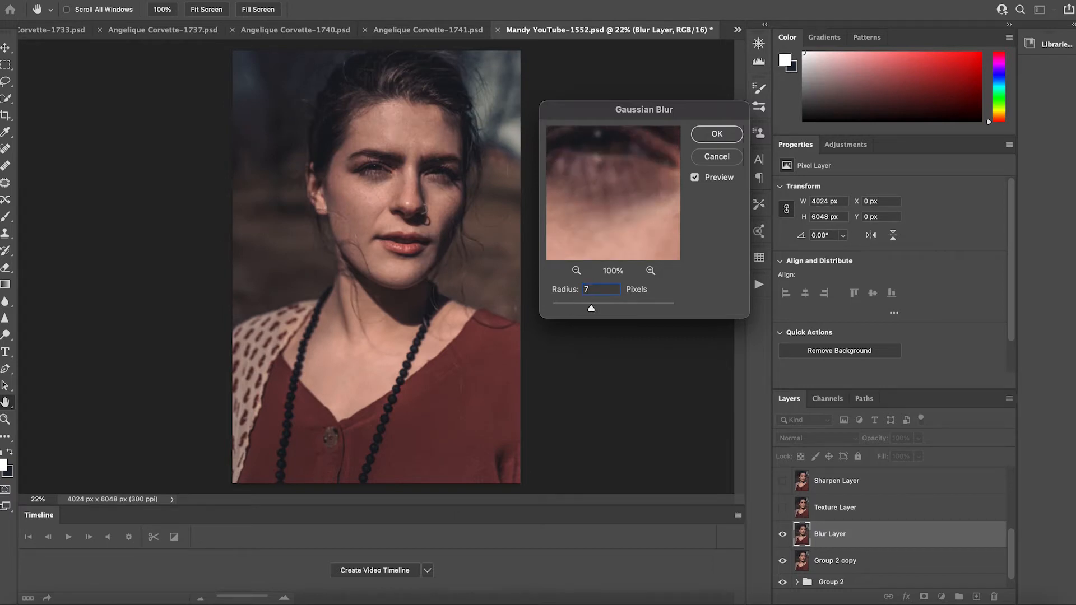
pyautogui.click(717, 134)
pyautogui.press('b')
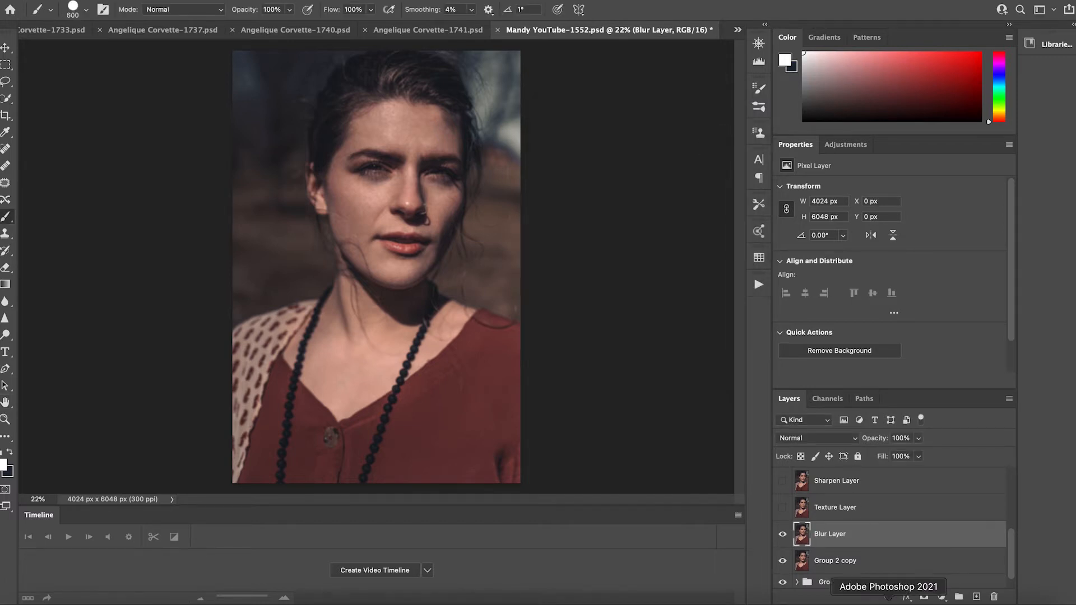
# - Show Texture Layer and use Apply Image on it with Blur Layer as source, RGB channel, Subtract blending, 100% opacity, scale 2 and offset 128
pyautogui.click(836, 509)
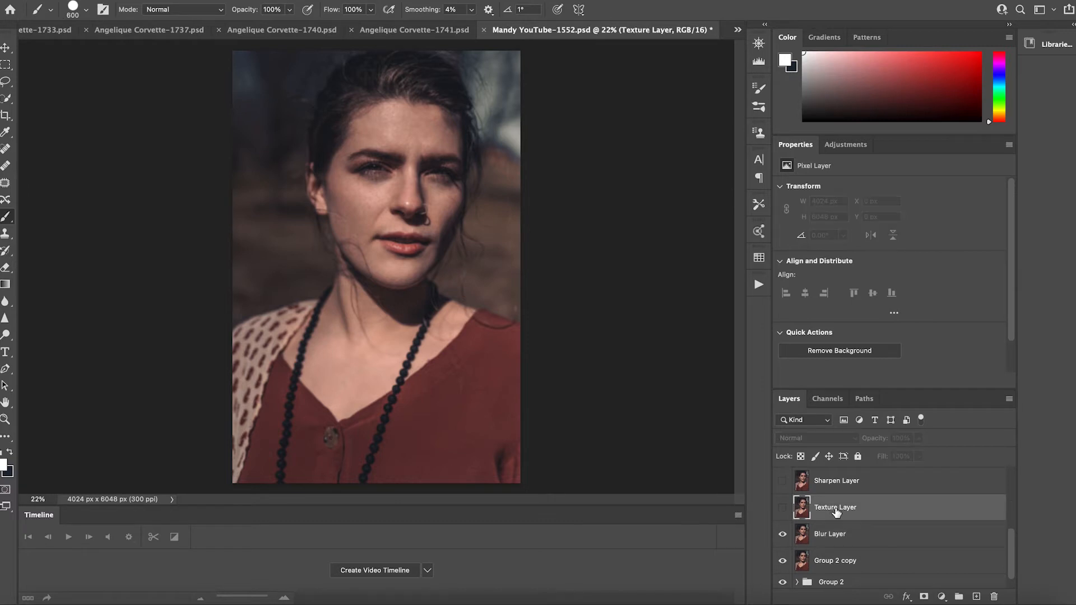
pyautogui.click(783, 509)
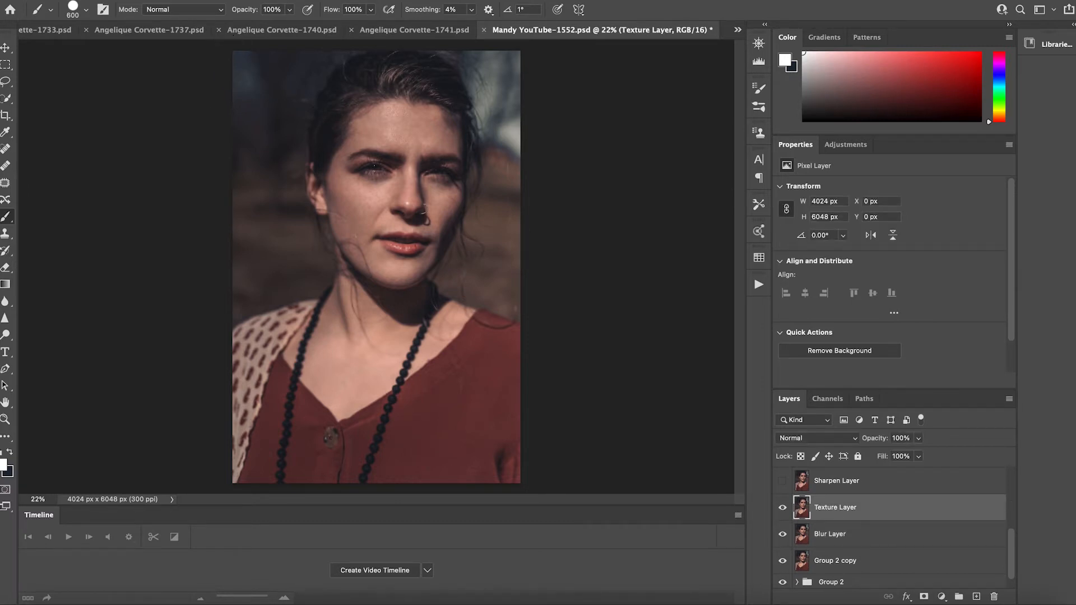
pyautogui.click(150, 0)
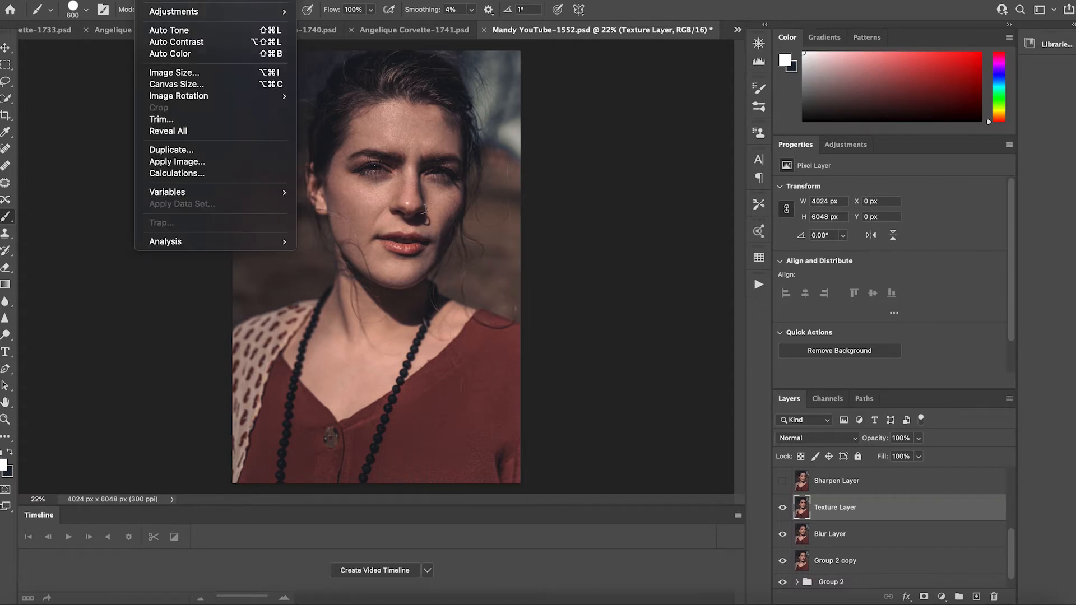
pyautogui.click(166, 163)
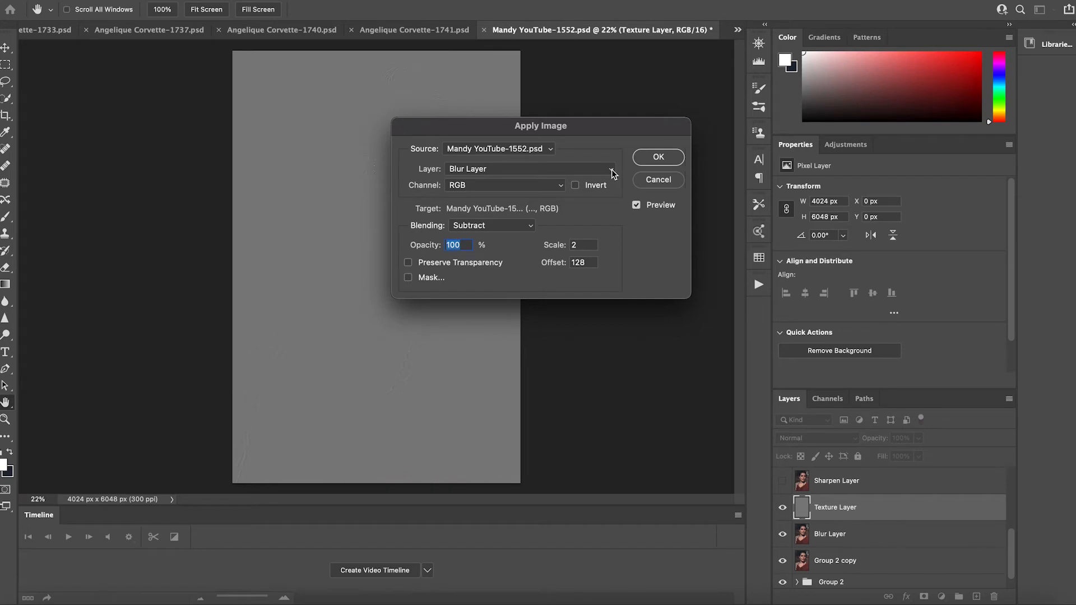
pyautogui.click(612, 170)
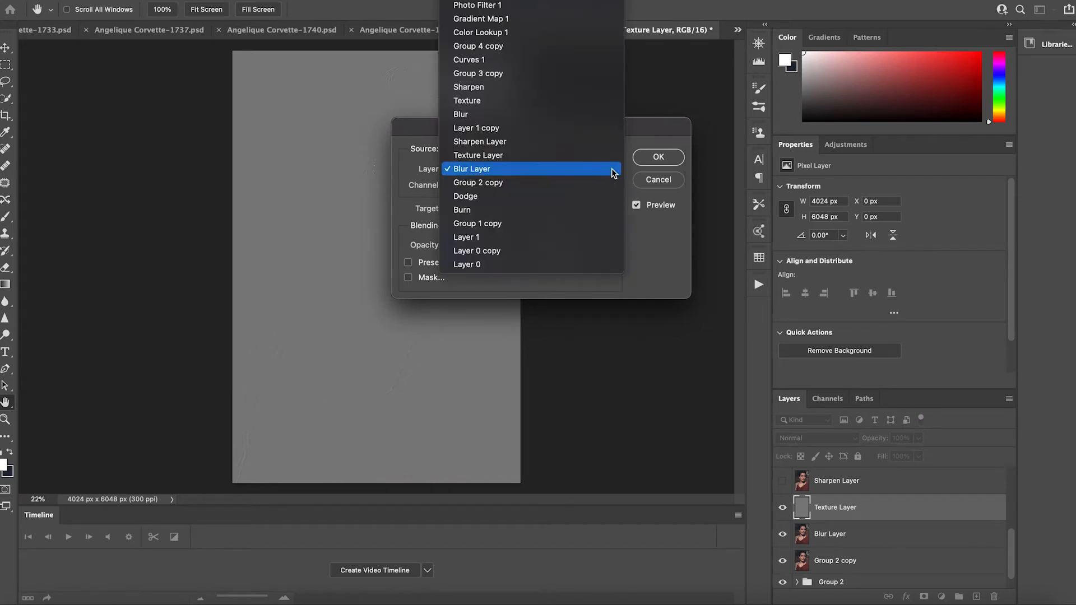
pyautogui.click(580, 167)
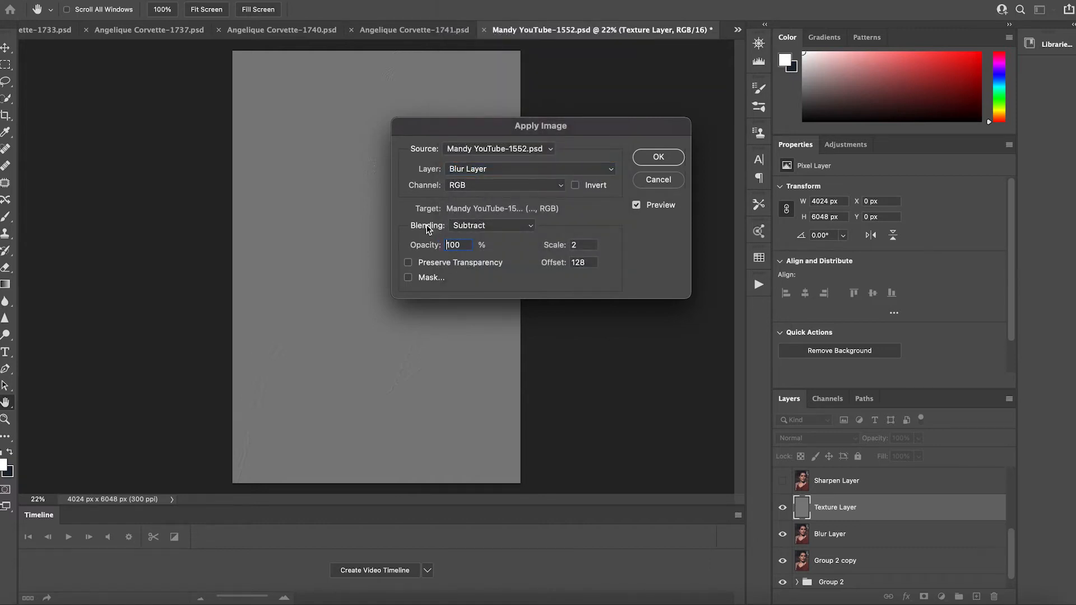
pyautogui.click(533, 226)
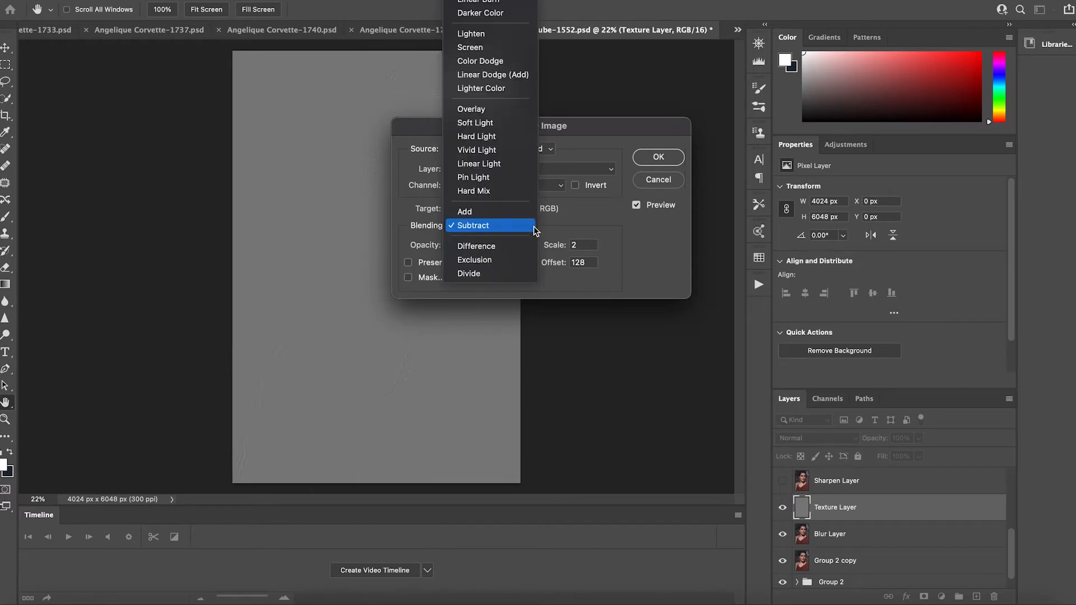
pyautogui.click(571, 227)
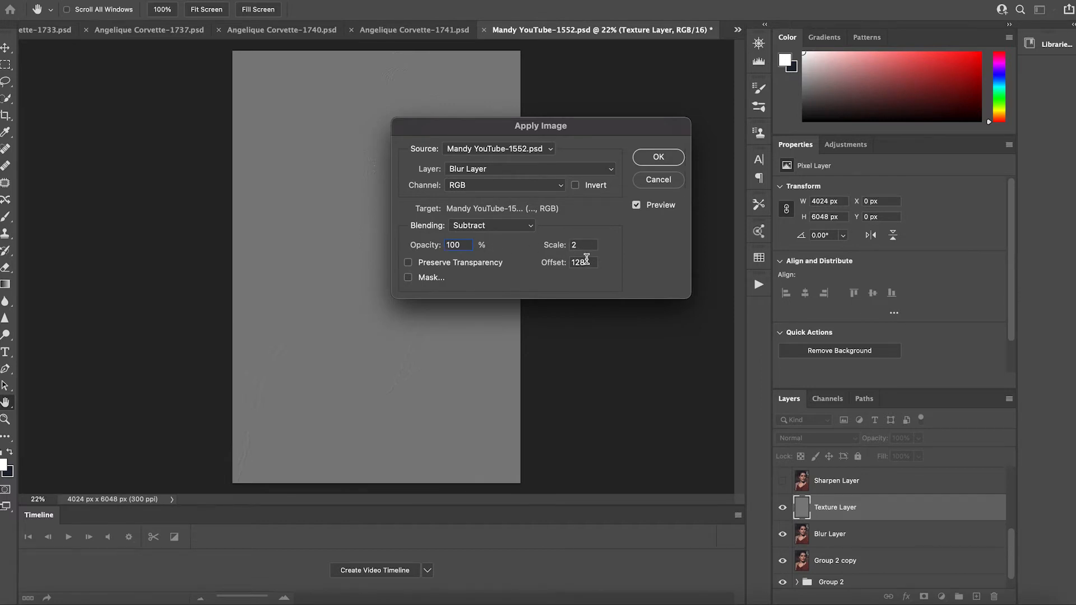
pyautogui.click(655, 160)
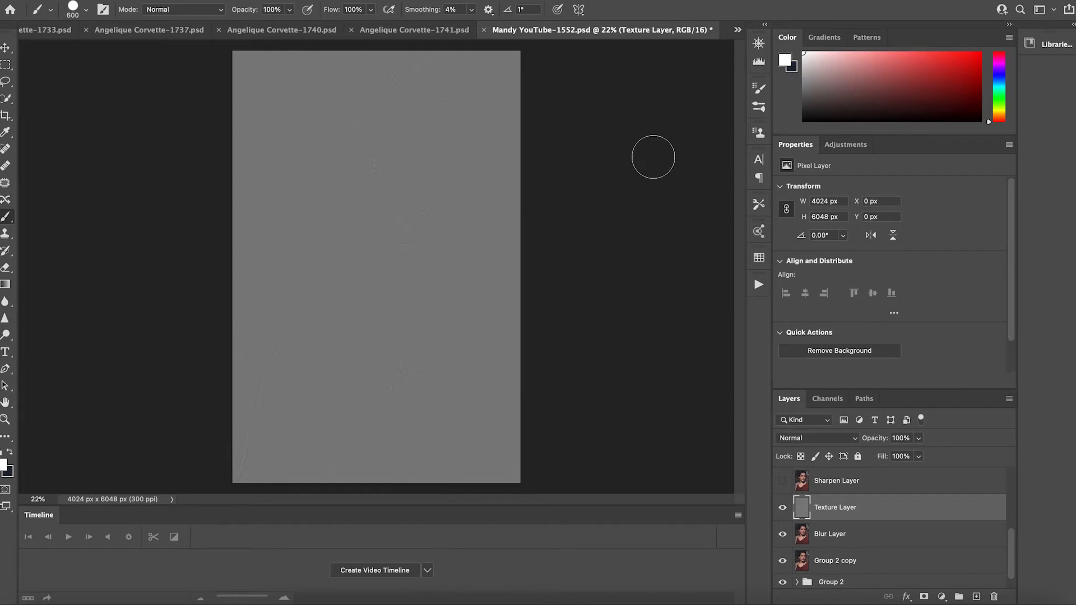
# - Examine the grey texture detail around the mouth and chin at 100% zoom, and return the view to 22%
pyautogui.press('super+plus')
pyautogui.press('super+plus')
pyautogui.press('super+plus')
pyautogui.press('super+plus')
pyautogui.press('super+plus')
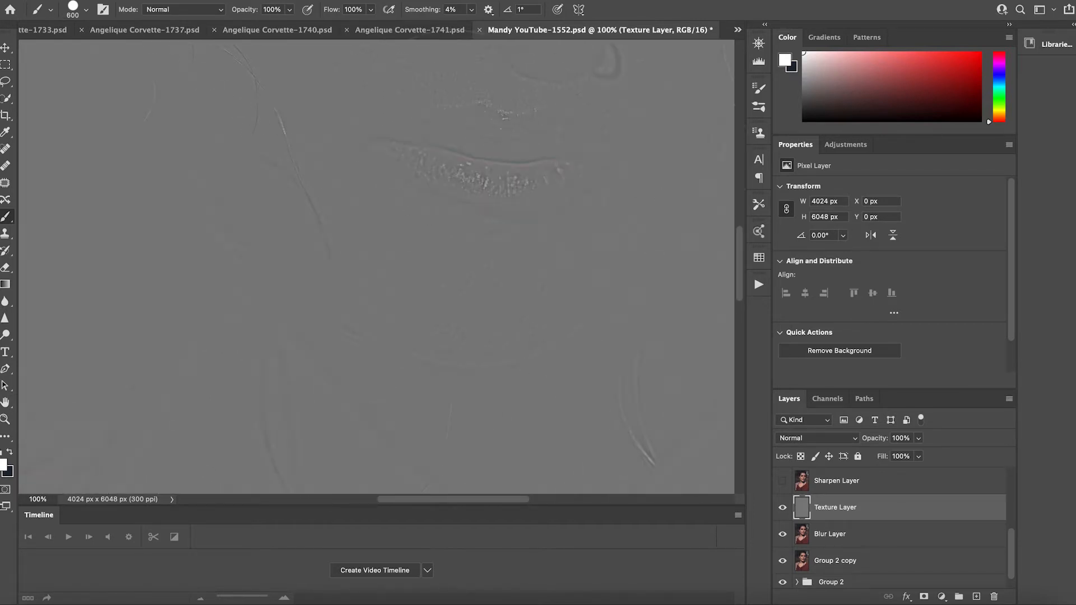
pyautogui.press('super+minus')
pyautogui.press('super+minus')
pyautogui.press('super+minus')
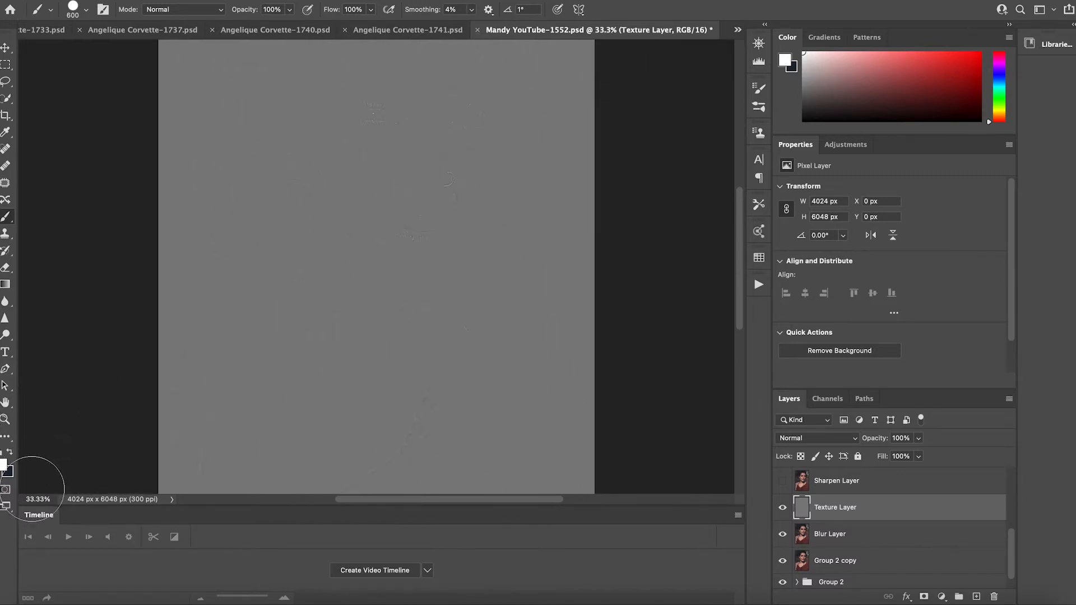
pyautogui.click(30, 500)
pyautogui.write('22')
pyautogui.press('Return')
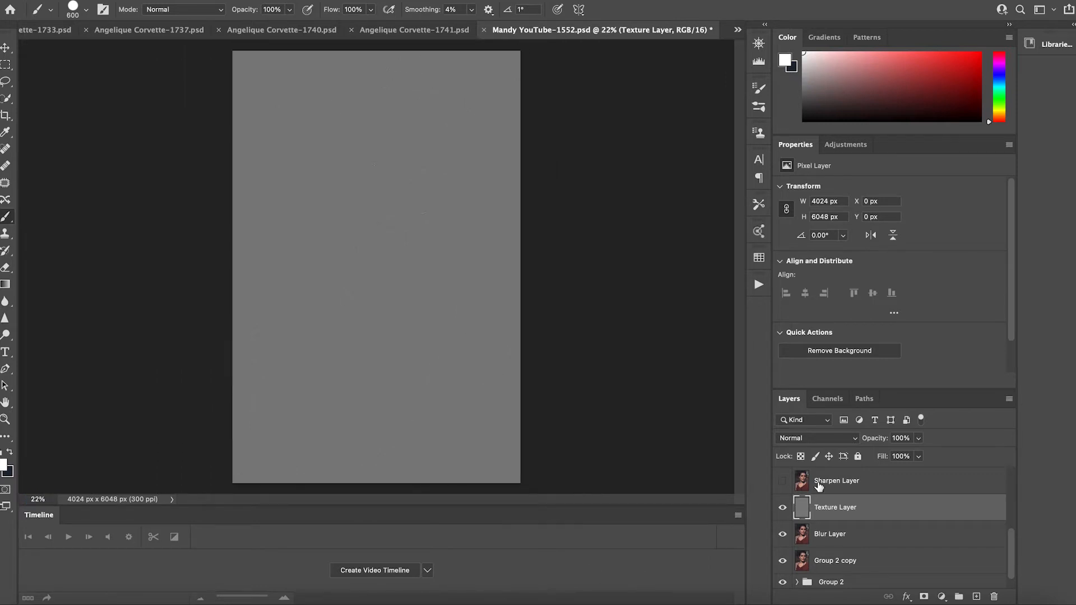
# - Set the blend mode of Texture Layer to Linear Light
pyautogui.click(856, 439)
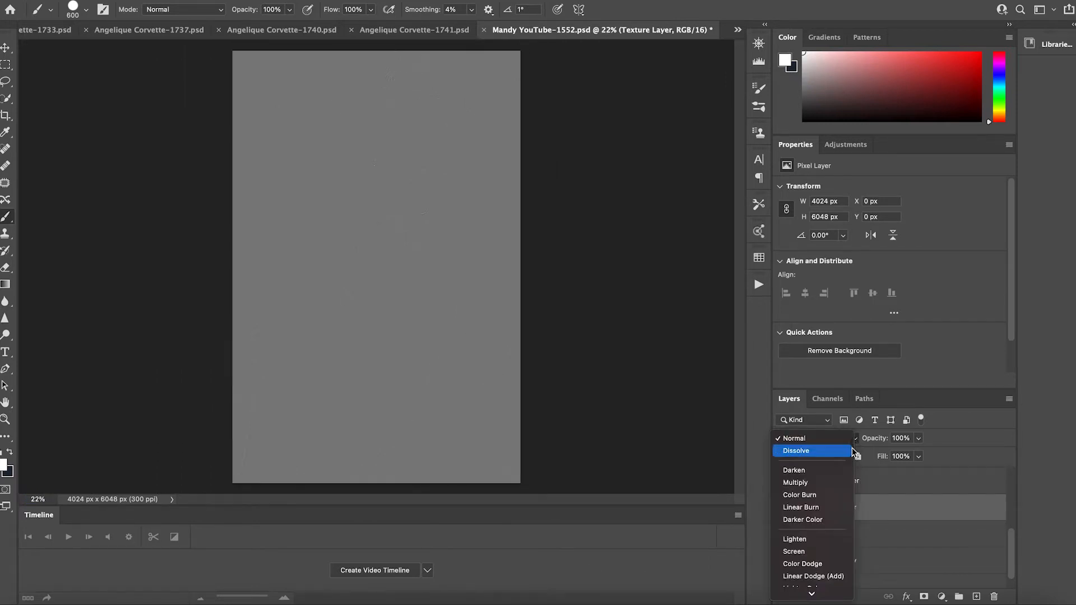
pyautogui.scroll(-5, 824, 530)
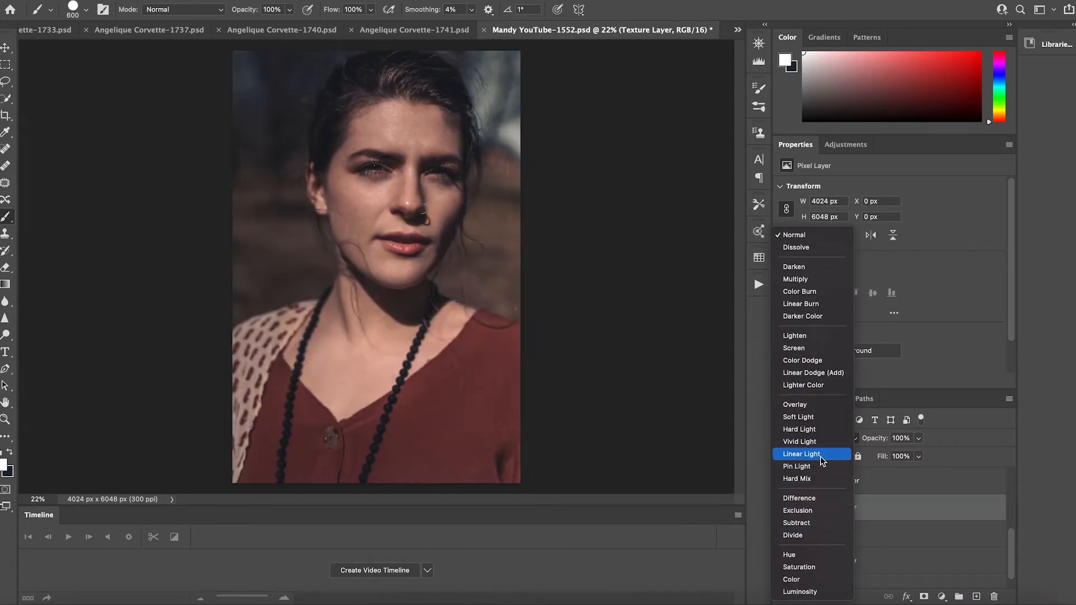
pyautogui.click(822, 460)
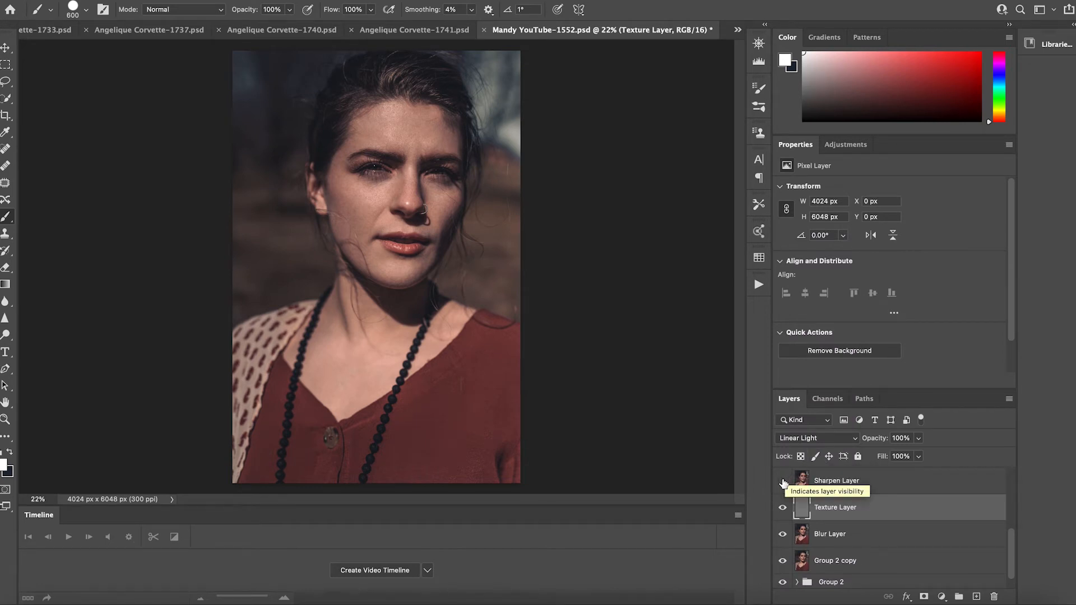
# - Show Sharpen Layer and apply a High Pass filter to it with a radius of 10 pixels
pyautogui.click(822, 483)
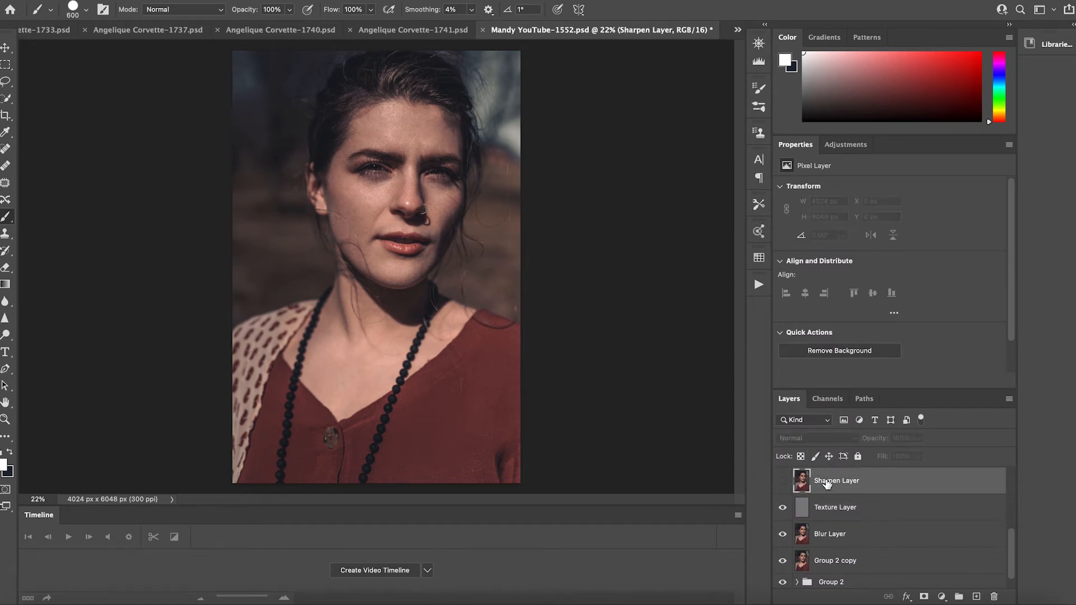
pyautogui.click(780, 481)
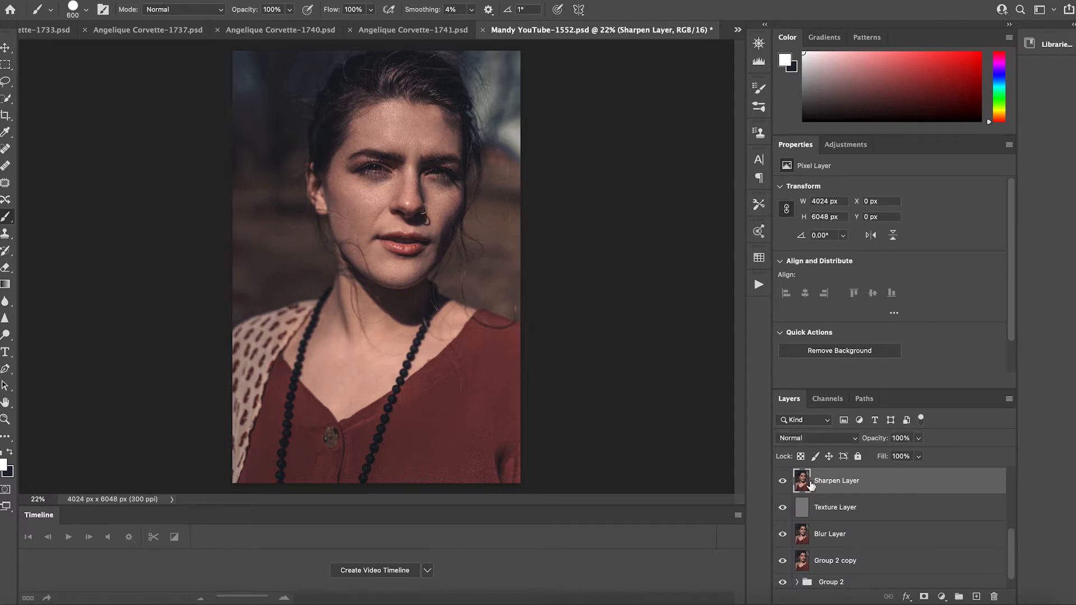
pyautogui.click(292, 1)
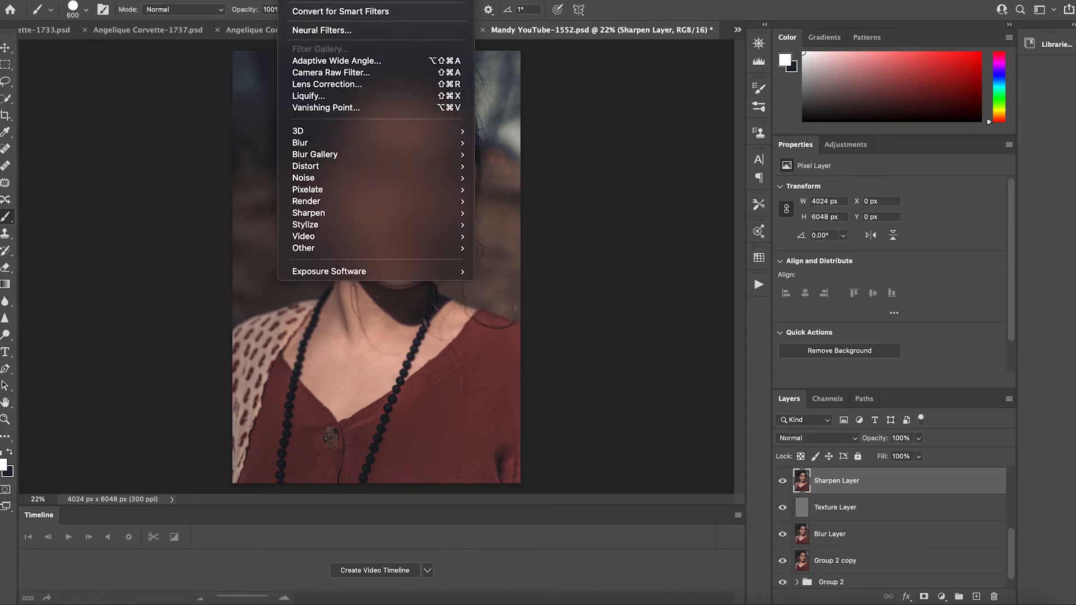
pyautogui.moveTo(312, 252)
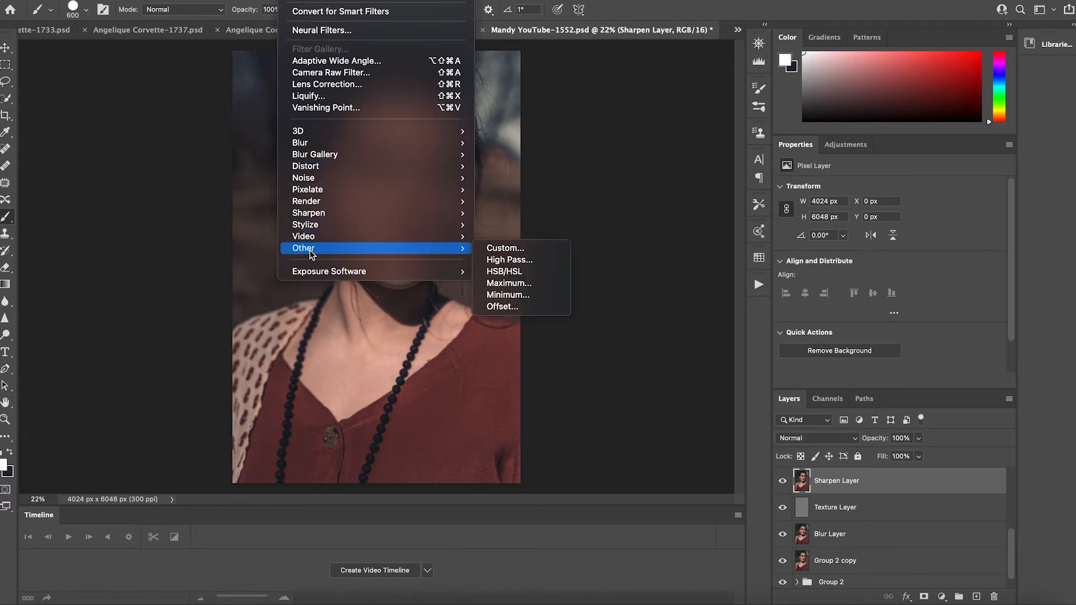
pyautogui.click(510, 260)
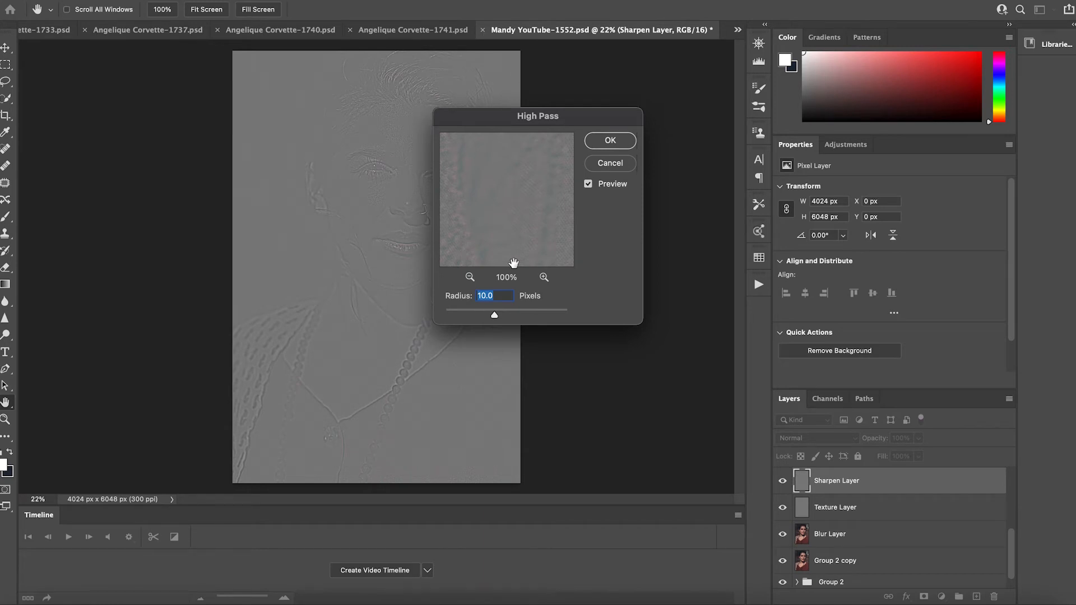
pyautogui.click(613, 141)
pyautogui.press('b')
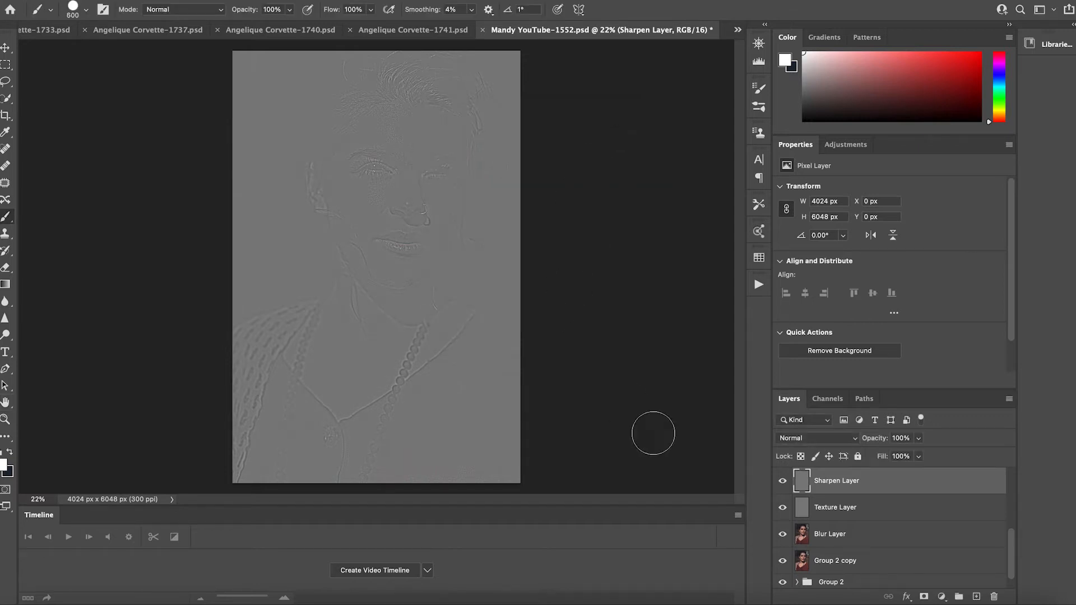
# - Set Sharpen Layer's blend mode to Linear Light, compare its effect on and off, and add a layer mask inverted to black
pyautogui.click(855, 440)
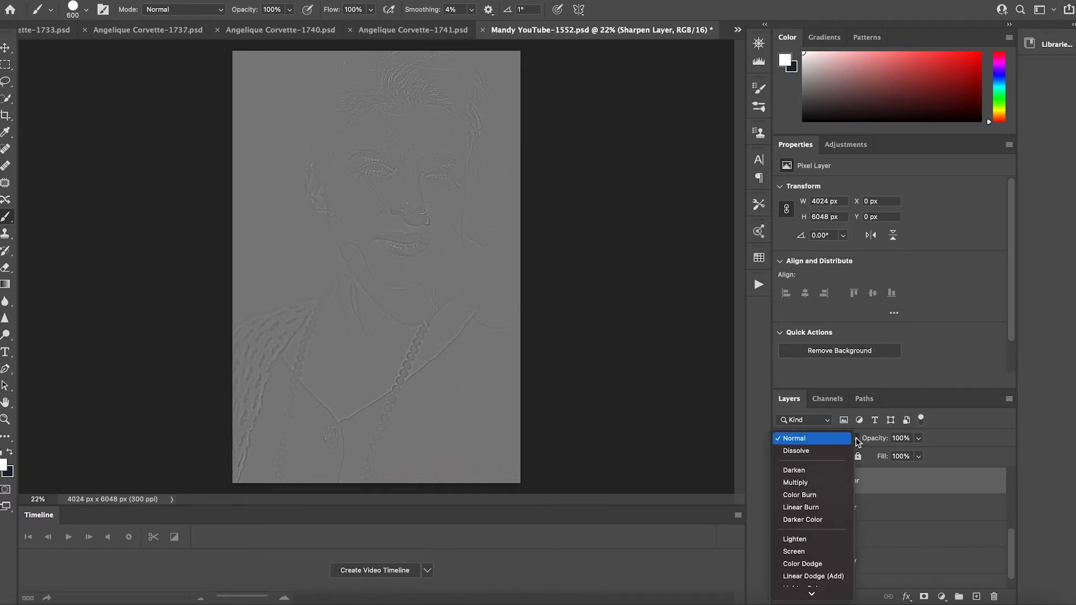
pyautogui.scroll(-4, 813, 554)
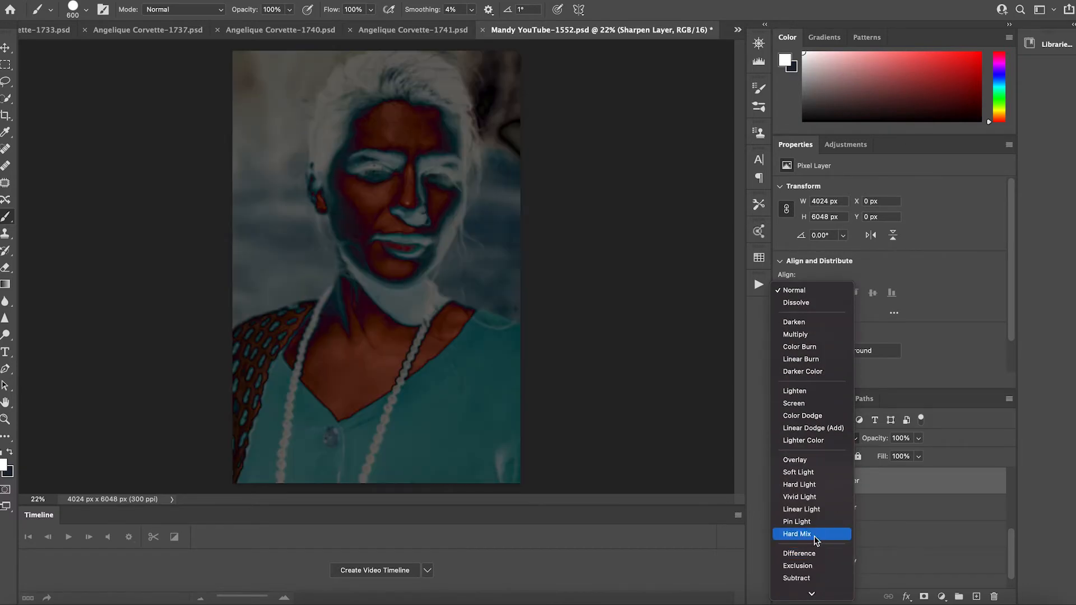
pyautogui.click(817, 511)
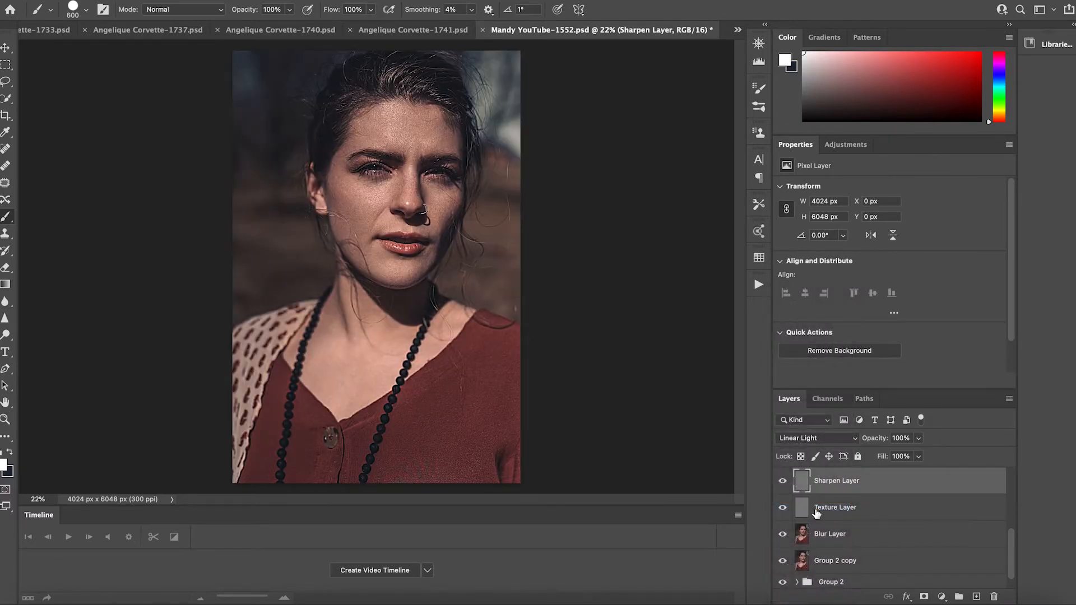
pyautogui.click(782, 482)
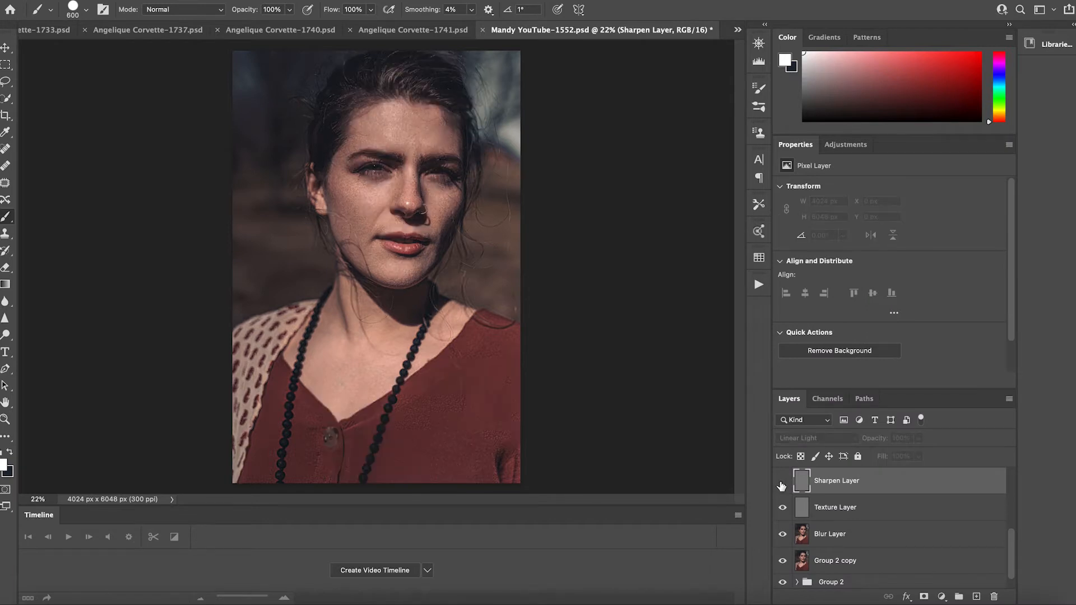
pyautogui.click(783, 482)
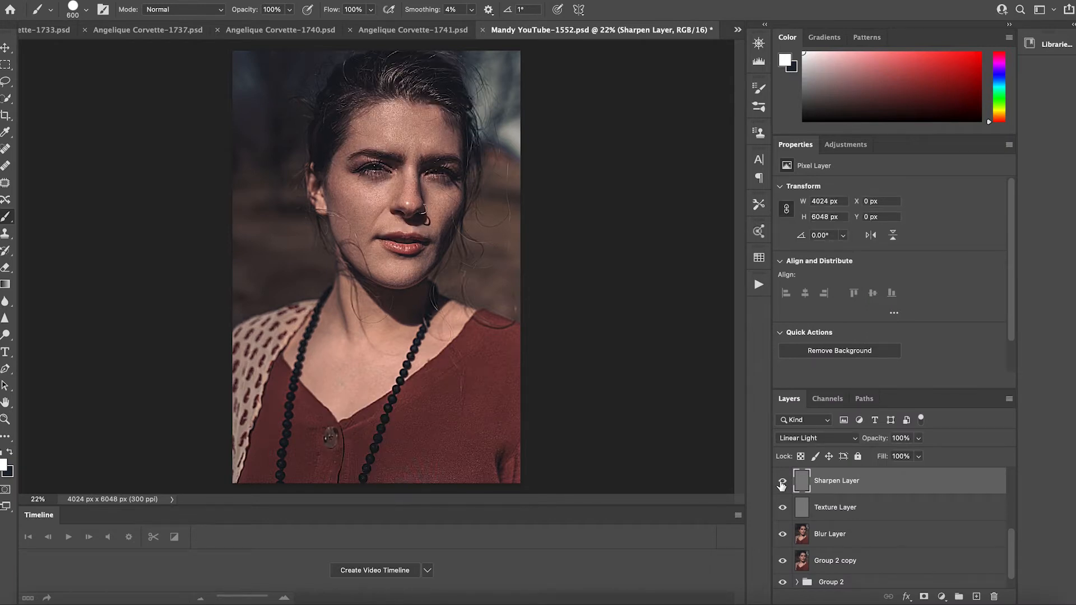
pyautogui.click(924, 597)
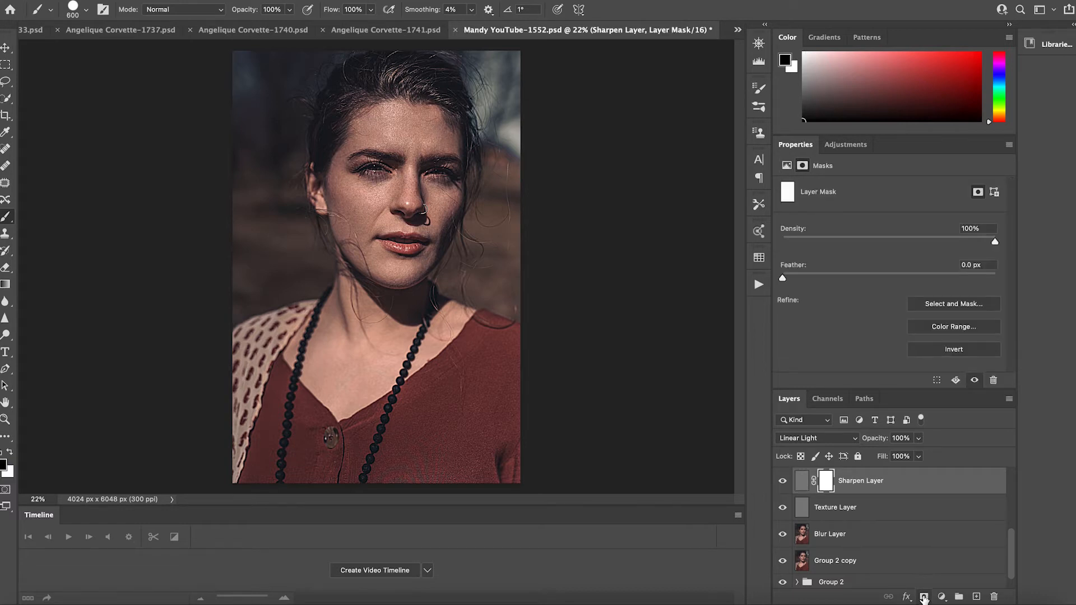
pyautogui.press('super+i')
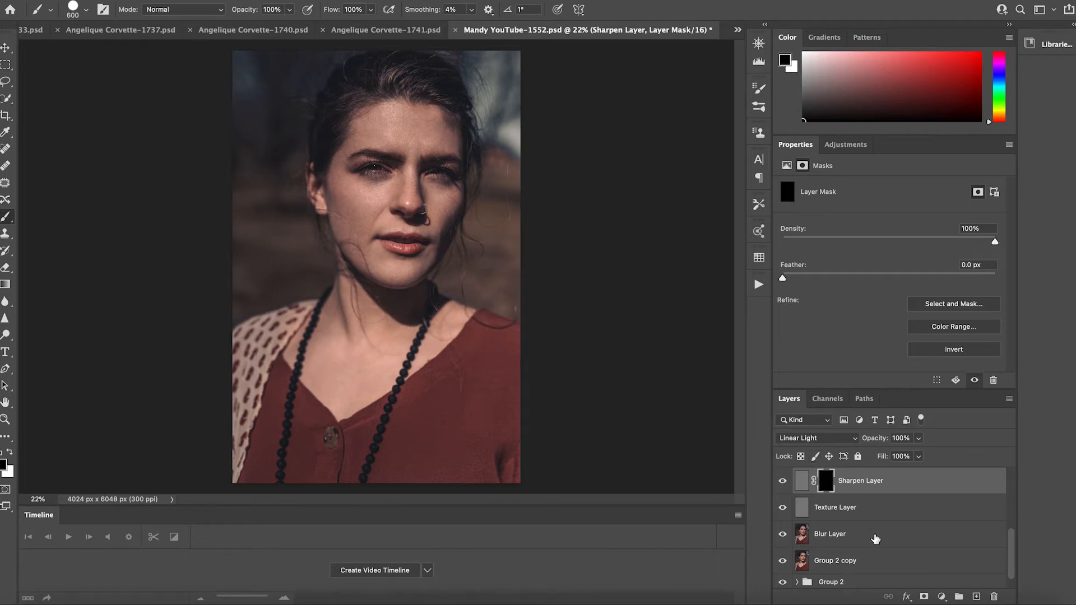
# - Select Blur Layer, hide Texture Layer and Sharpen Layer, and activate the Mixer Brush tool
pyautogui.click(839, 536)
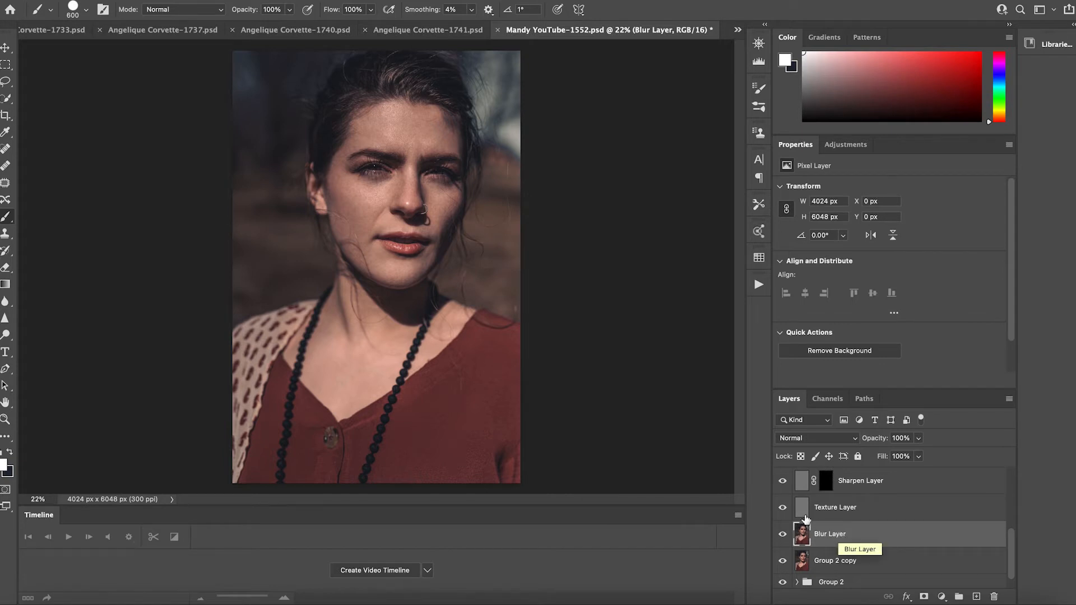
pyautogui.click(783, 507)
pyautogui.click(783, 481)
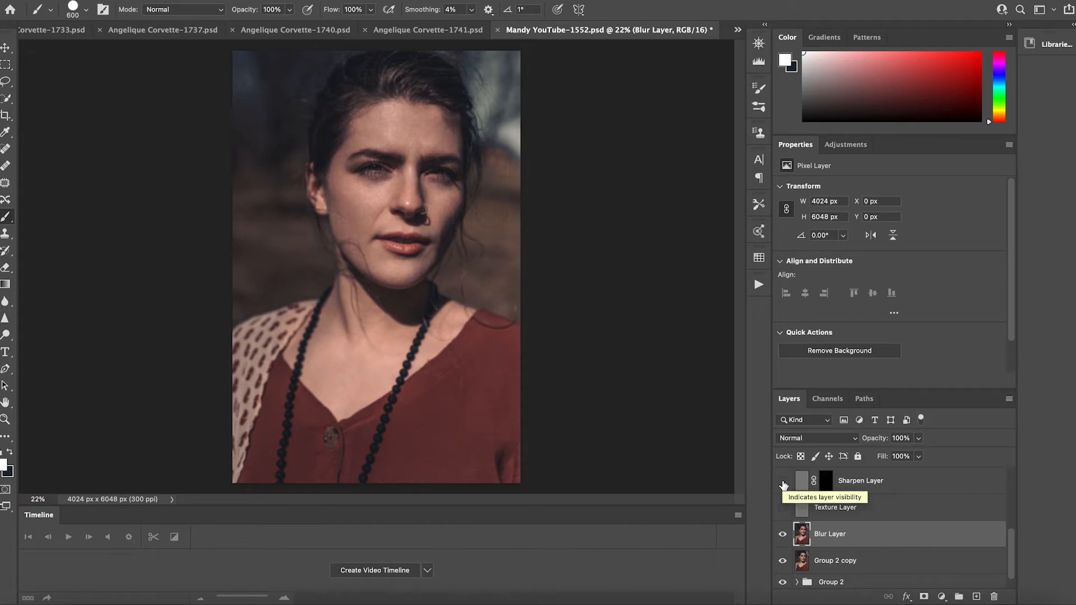
pyautogui.click(6, 438)
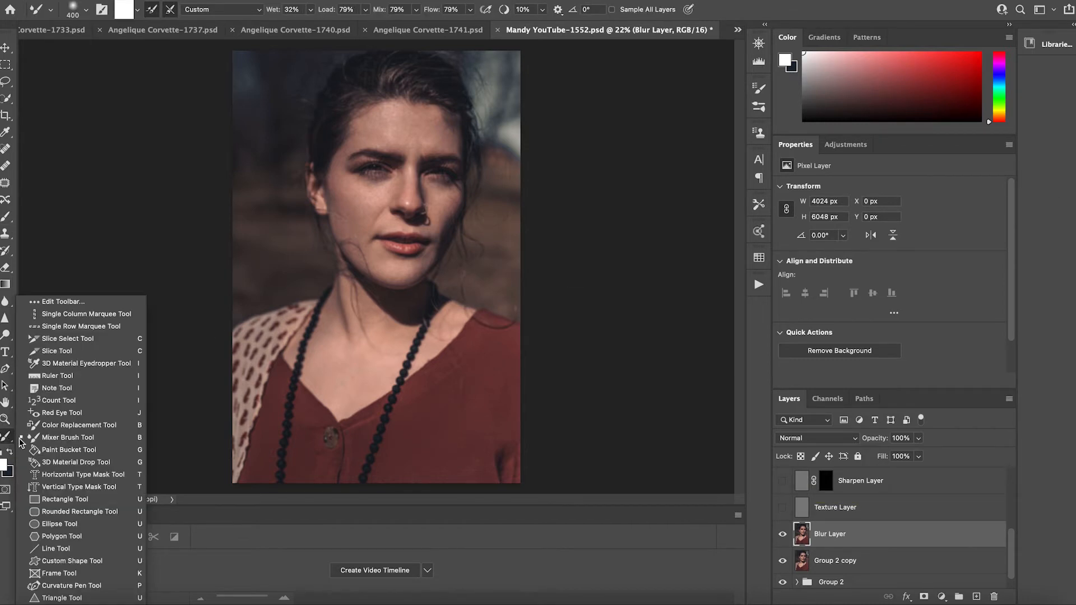
pyautogui.click(87, 441)
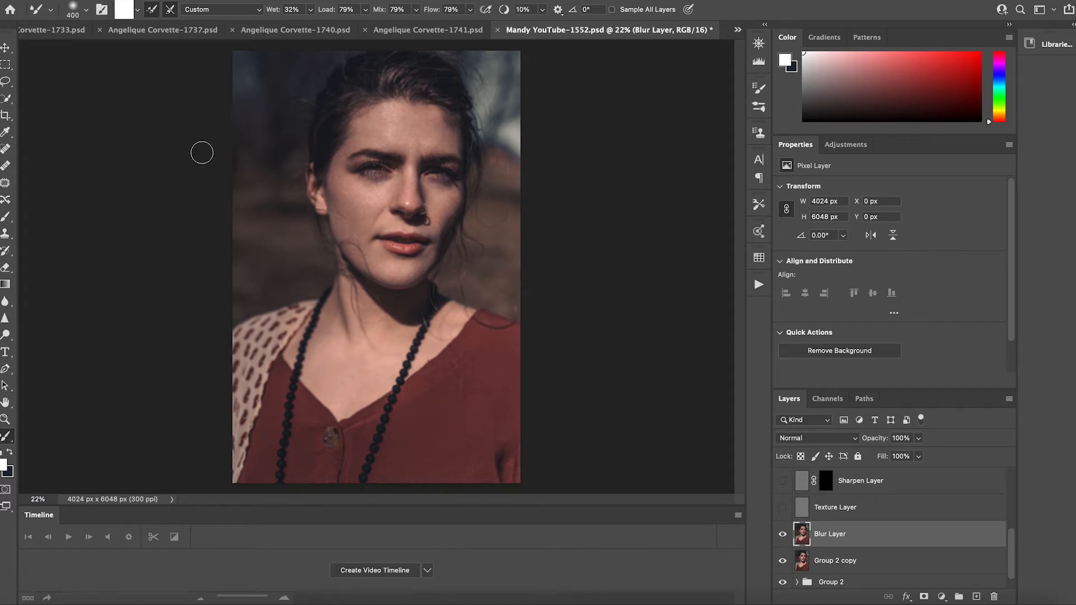
# - Sample the lit cheek and blend its uneven skin tones on Blur Layer with a 400 px Mixer Brush
pyautogui.press('super+plus')
pyautogui.press('super+plus')
pyautogui.scroll(3, 307, 207)
pyautogui.hscroll(2, 307, 207)
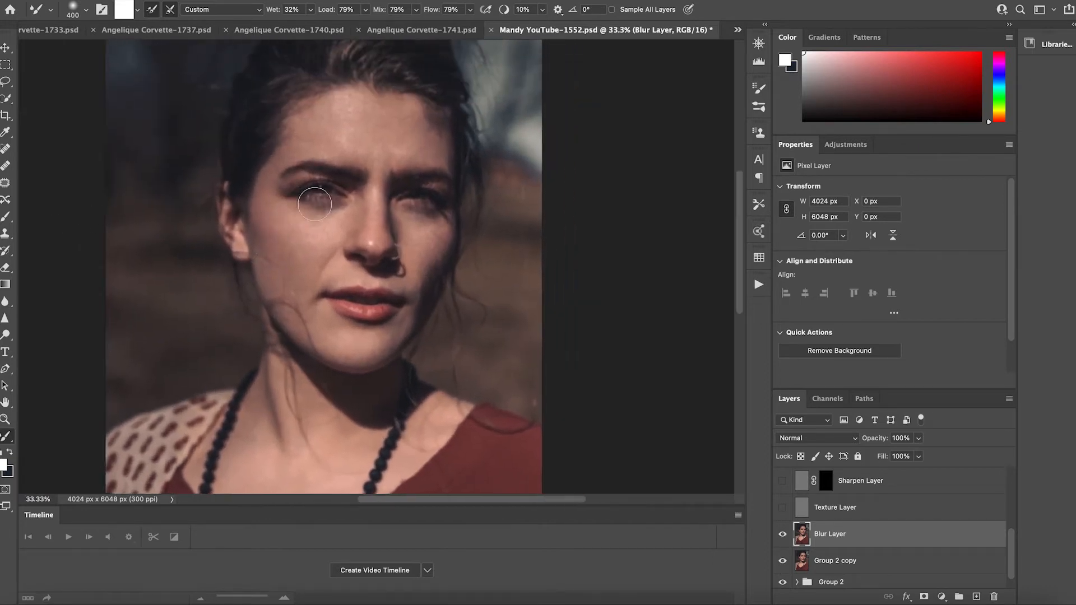
pyautogui.scroll(5, 314, 204)
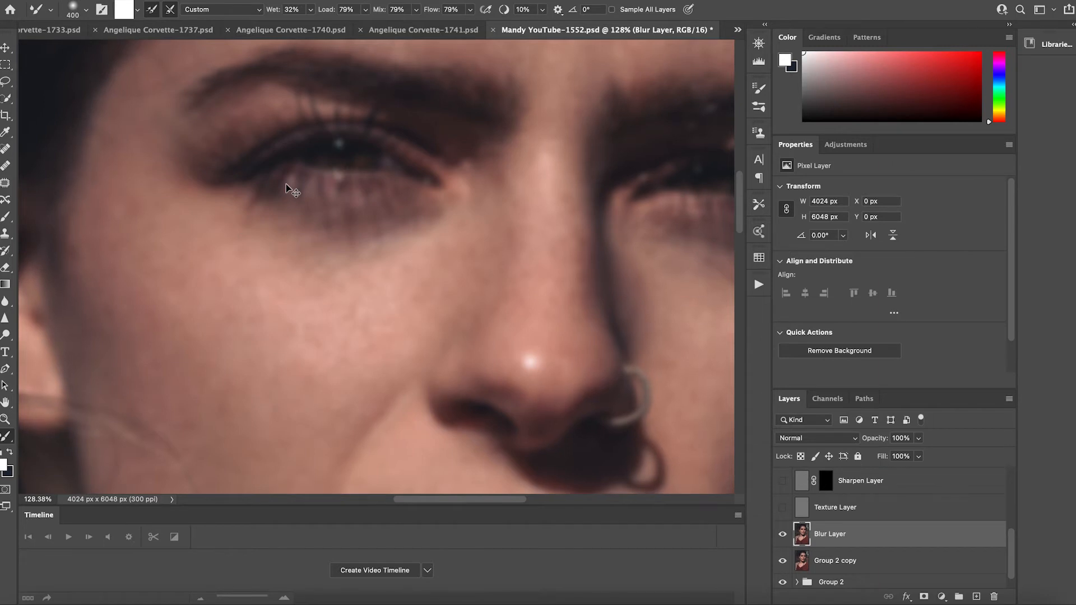
pyautogui.press('super+minus')
pyautogui.press('super+minus')
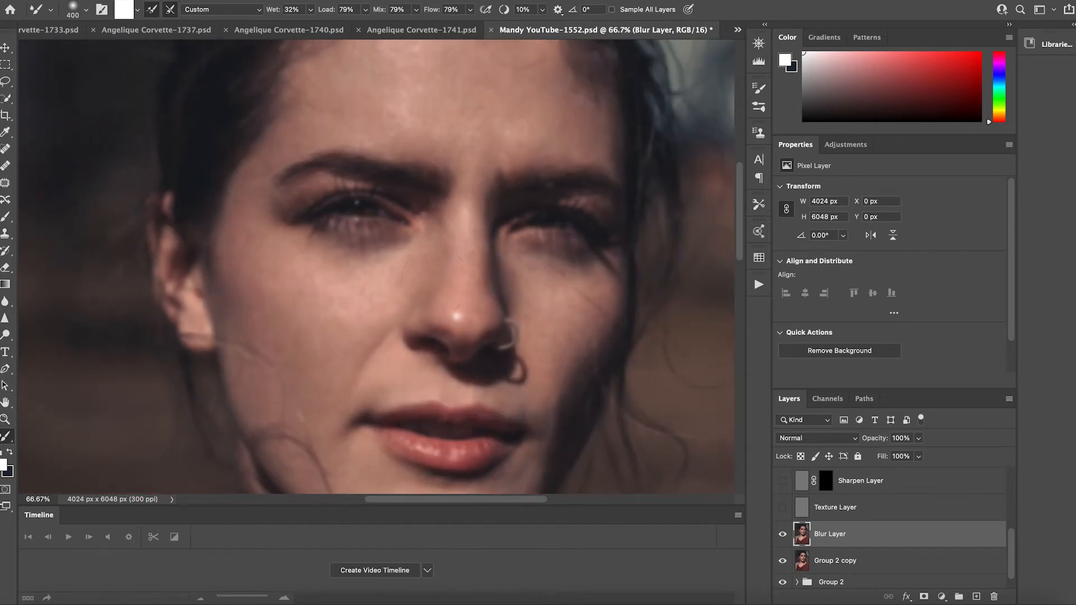
pyautogui.scroll(-2, 379, 268)
pyautogui.hscroll(1, 376, 266)
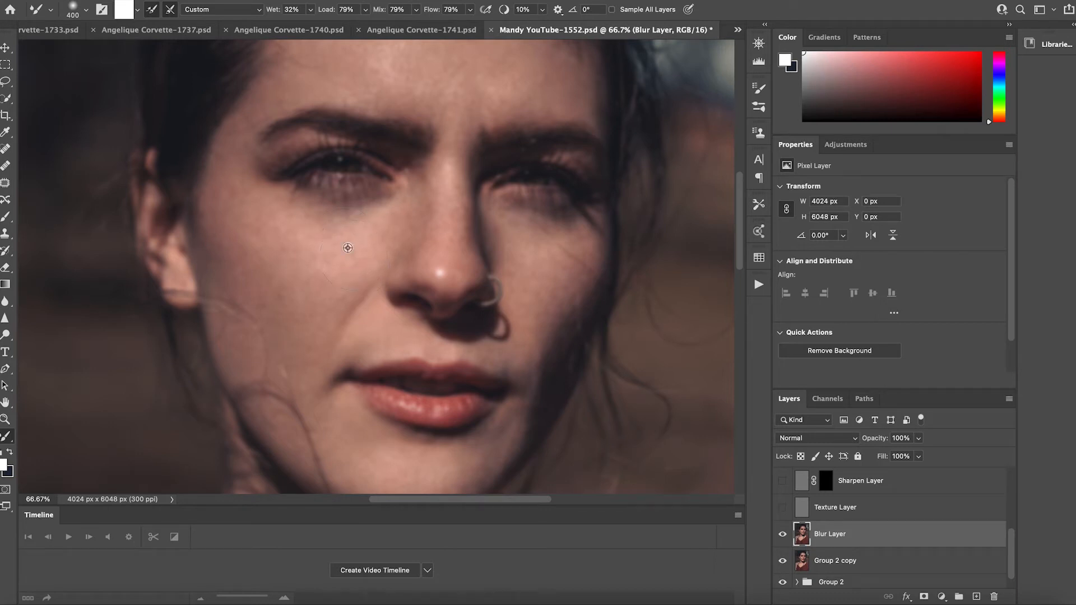
pyautogui.keyDown('alt'); pyautogui.click(310, 251); pyautogui.keyUp('alt')
pyautogui.press('super+minus')
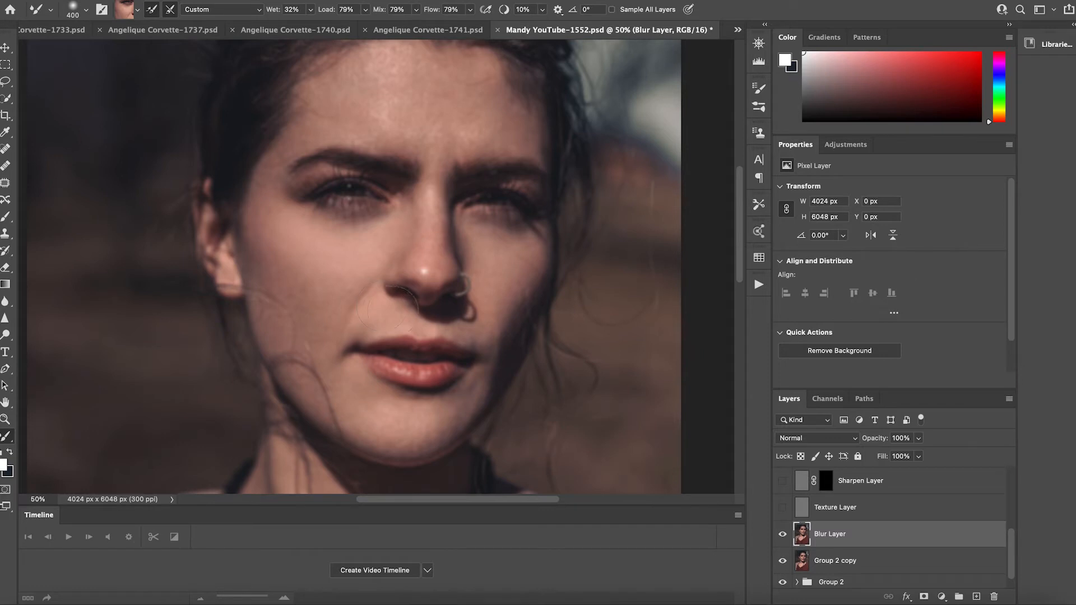
# - Adjust the brush size, sample the chin and blend the skin tones below the lips
pyautogui.press('[')
pyautogui.press('[')
pyautogui.press('[')
pyautogui.press('[')
pyautogui.keyDown('alt'); pyautogui.click(417, 429); pyautogui.keyUp('alt')
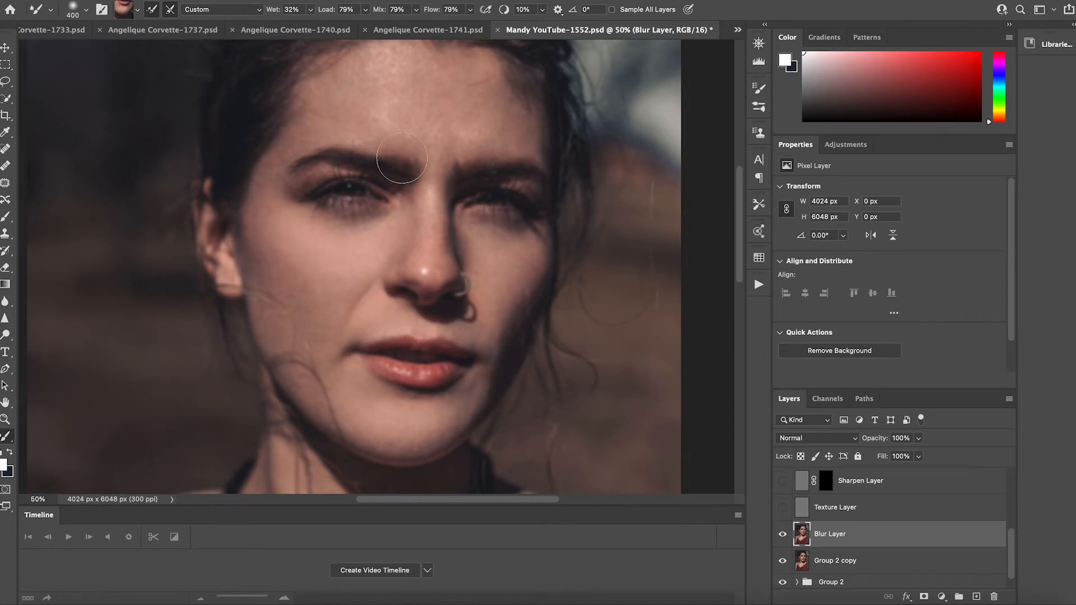
# - Smooth the forehead, the area between the brows and the skin under the lit eye using a 250 px brush
pyautogui.scroll(2, 408, 150)
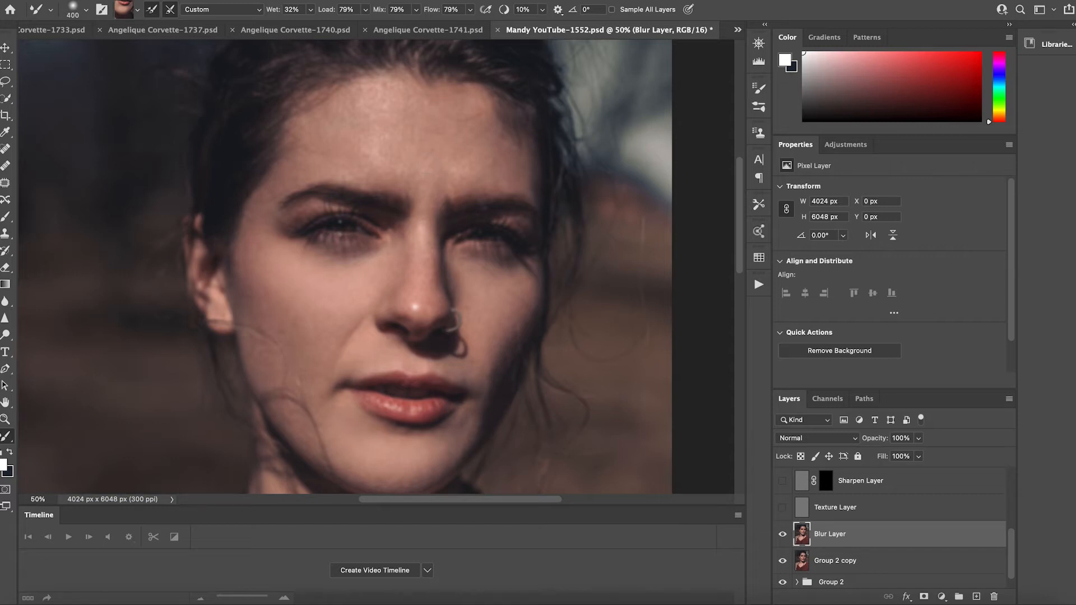
pyautogui.keyDown('alt'); pyautogui.click(334, 297); pyautogui.keyUp('alt')
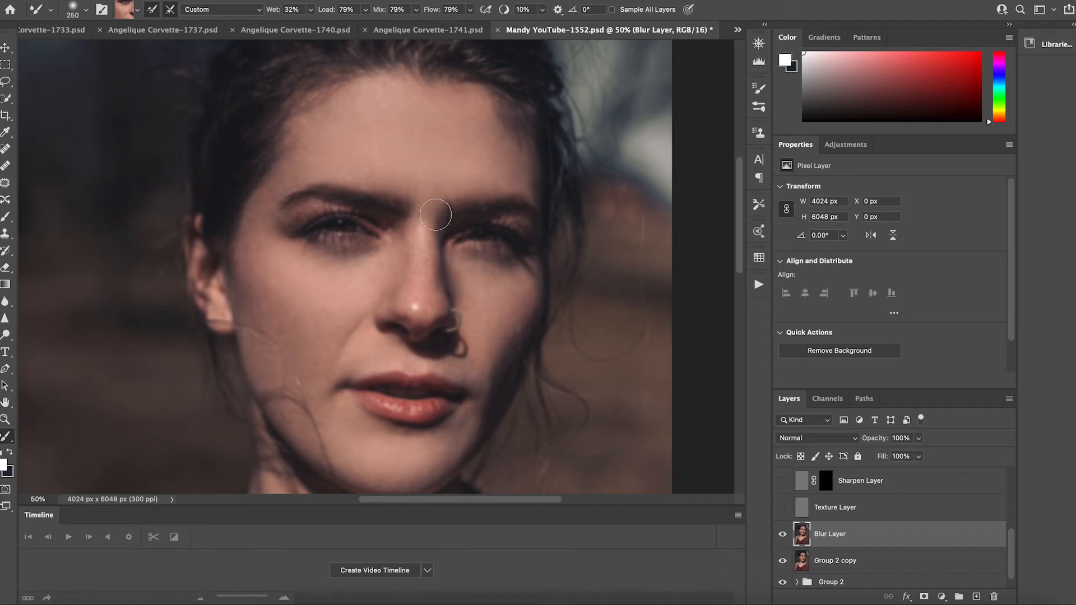
pyautogui.moveTo(348, 282); pyautogui.dragTo(330, 295)
# - Blend the lit cheek and the skin around the mouth and jaw, resizing the brush and finishing at 300 px
pyautogui.scroll(-5, 455, 325)
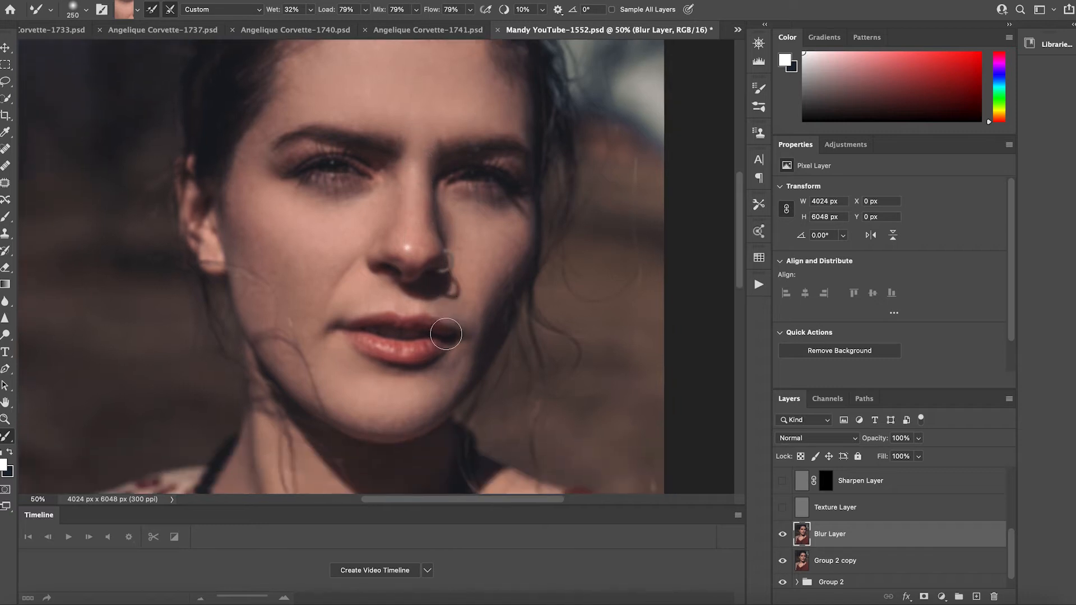
pyautogui.press(']')
pyautogui.press(']')
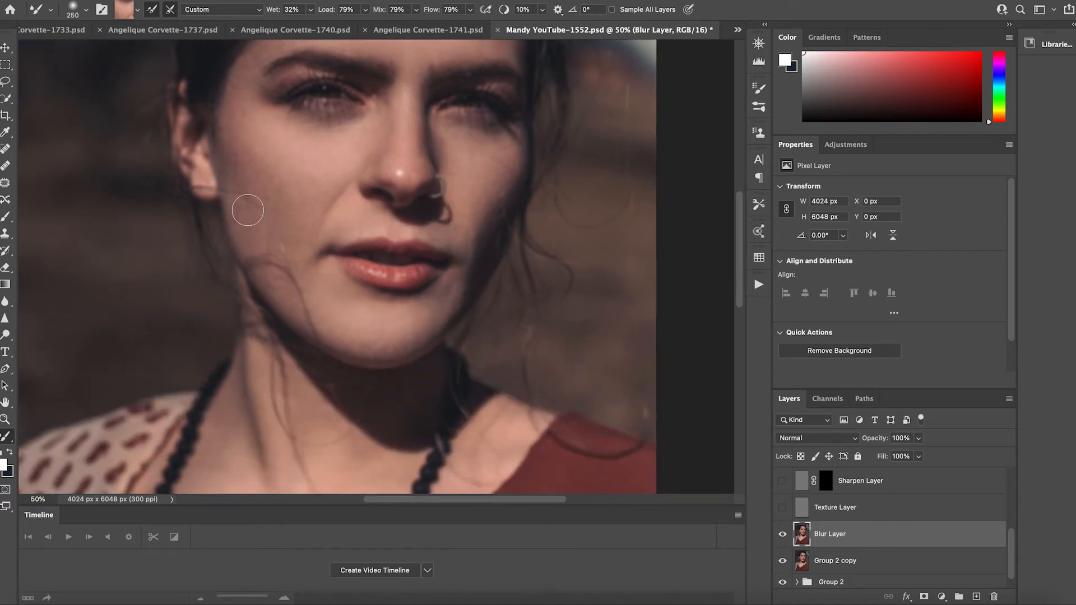
pyautogui.press(']')
pyautogui.scroll(2, 447, 342)
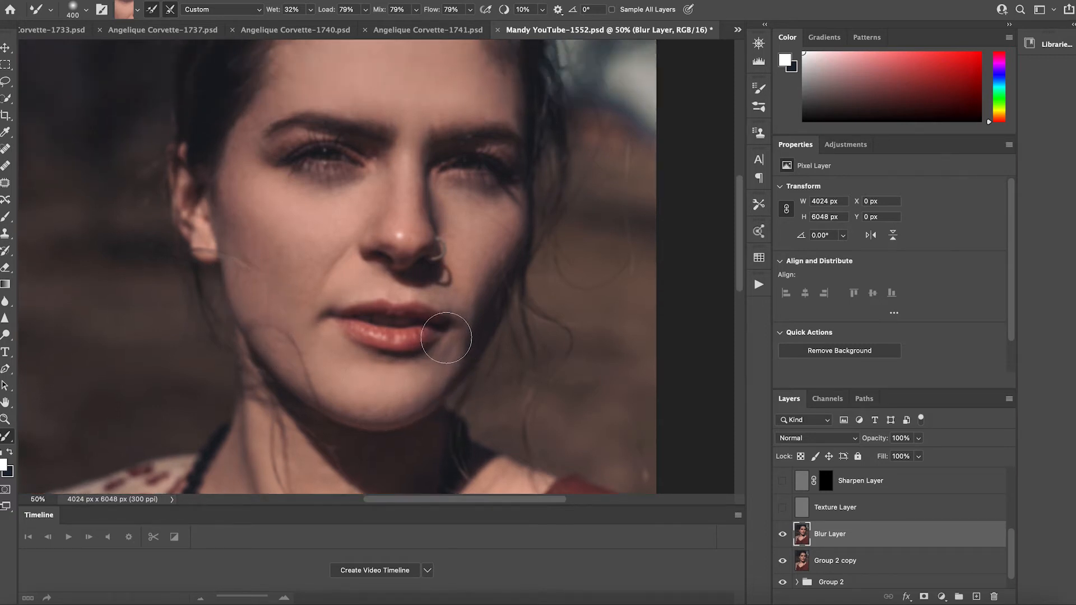
pyautogui.press('[')
pyautogui.press('[')
pyautogui.scroll(1, 466, 314)
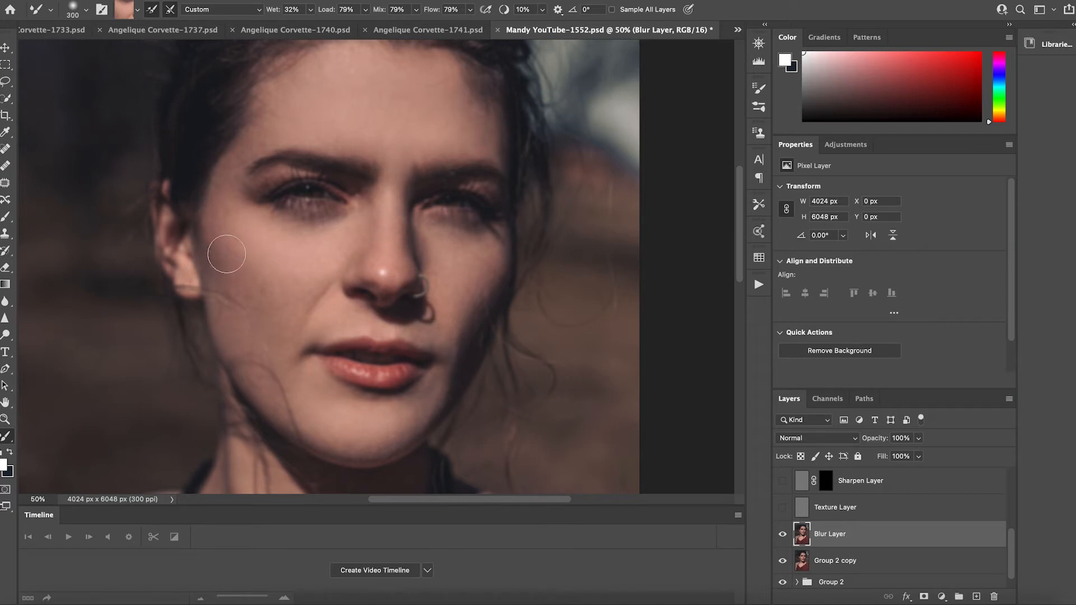
# - Sample the shaded side of the jaw and blend the skin around the lips and chin, reducing the brush to 125 px
pyautogui.keyDown('alt'); pyautogui.click(470, 357); pyautogui.keyUp('alt')
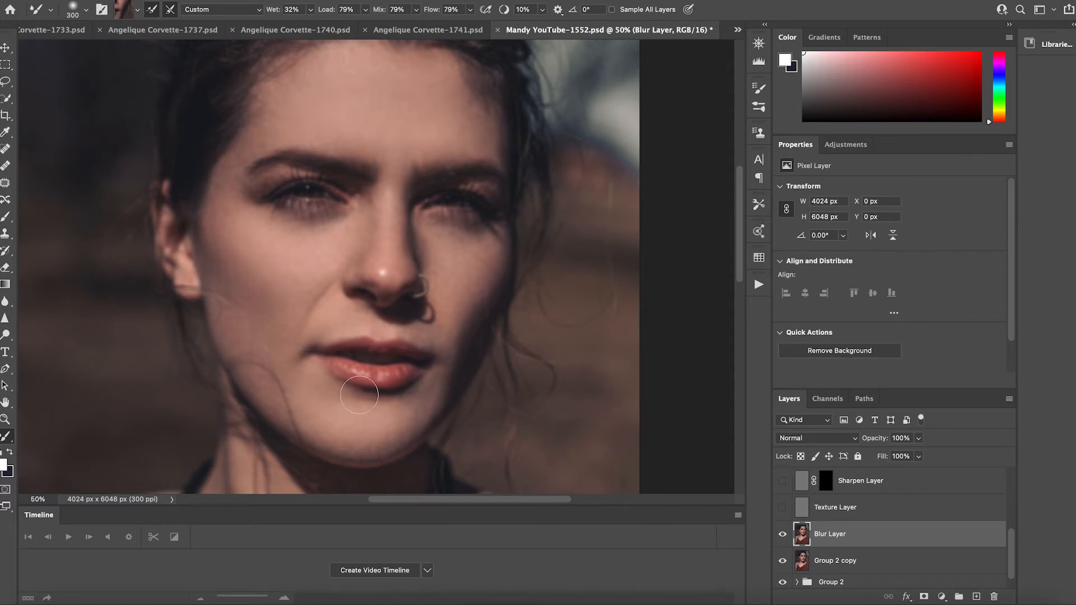
pyautogui.press('[')
pyautogui.press('[')
pyautogui.press('[')
pyautogui.scroll(-2, 451, 410)
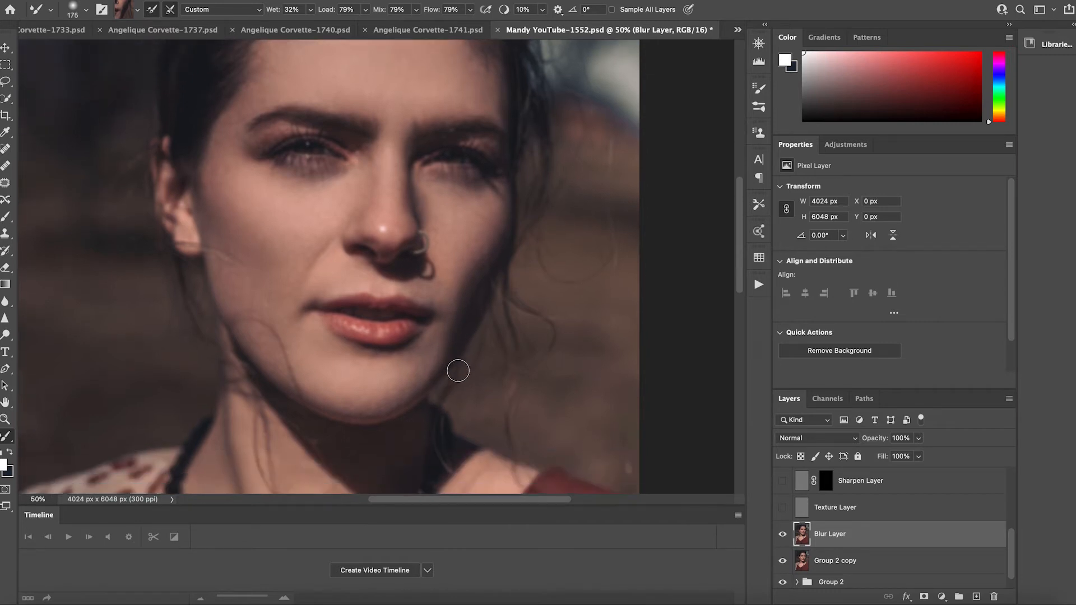
pyautogui.press('[')
pyautogui.press('[')
# - Blend the skin around both eyes with a 200 px brush, sampling beside the lit eye's outer corner and the shaded eye's inner corner
pyautogui.scroll(3, 329, 266)
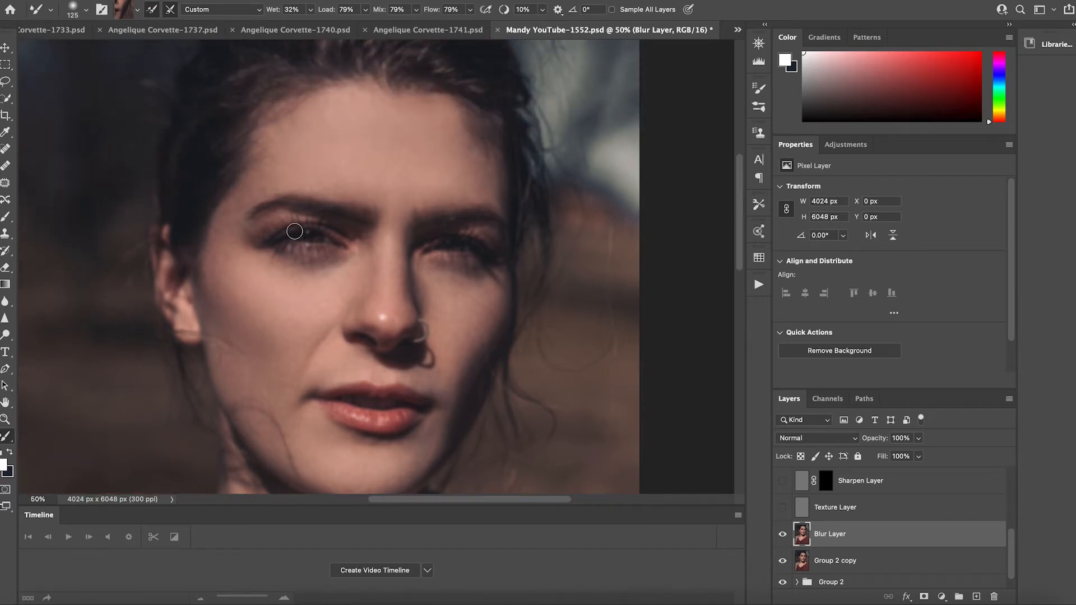
pyautogui.press(']')
pyautogui.press(']')
pyautogui.press(']')
pyautogui.keyDown('alt'); pyautogui.click(256, 239); pyautogui.keyUp('alt')
pyautogui.moveTo(258, 239); pyautogui.dragTo(285, 223)
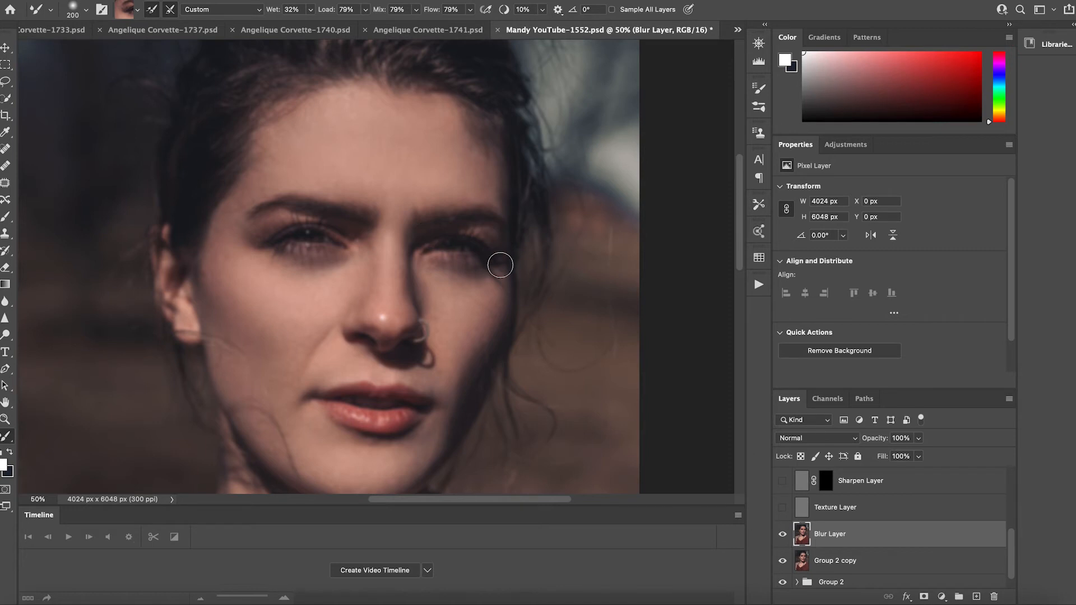
pyautogui.keyDown('alt'); pyautogui.click(421, 234); pyautogui.keyUp('alt')
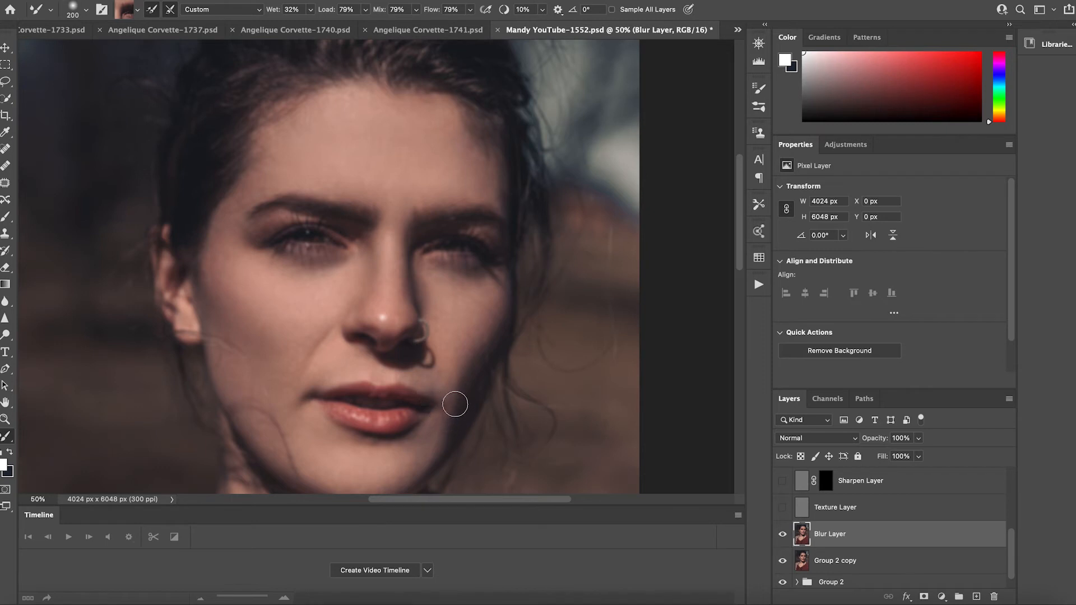
pyautogui.scroll(-5, 438, 368)
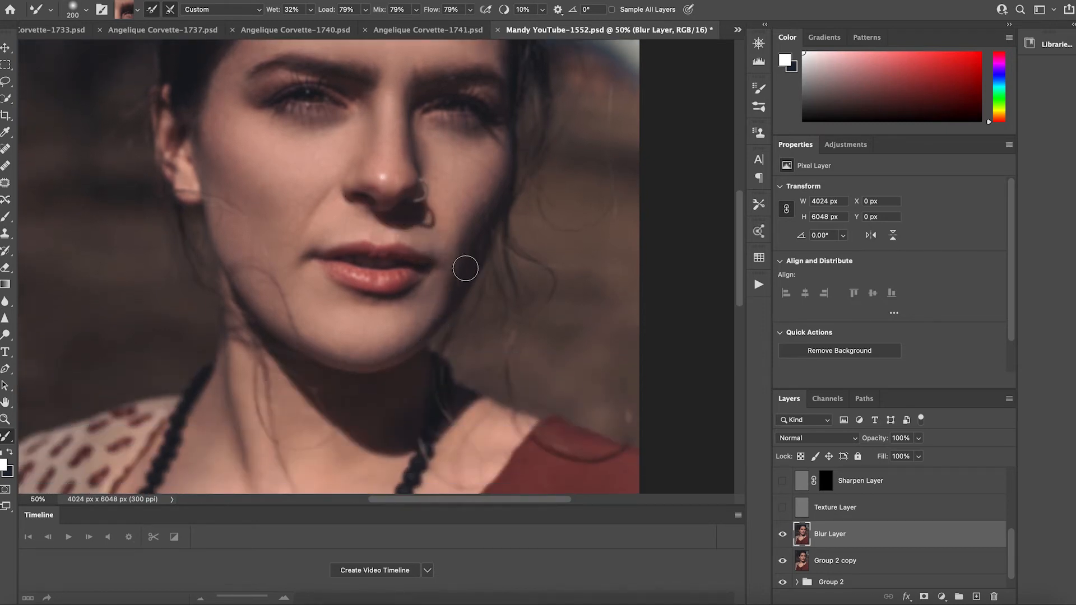
# - Reduce the brush to 150 px, sample just under the lower lip and blend the skin beneath it
pyautogui.press('[')
pyautogui.press('[')
pyautogui.press('[')
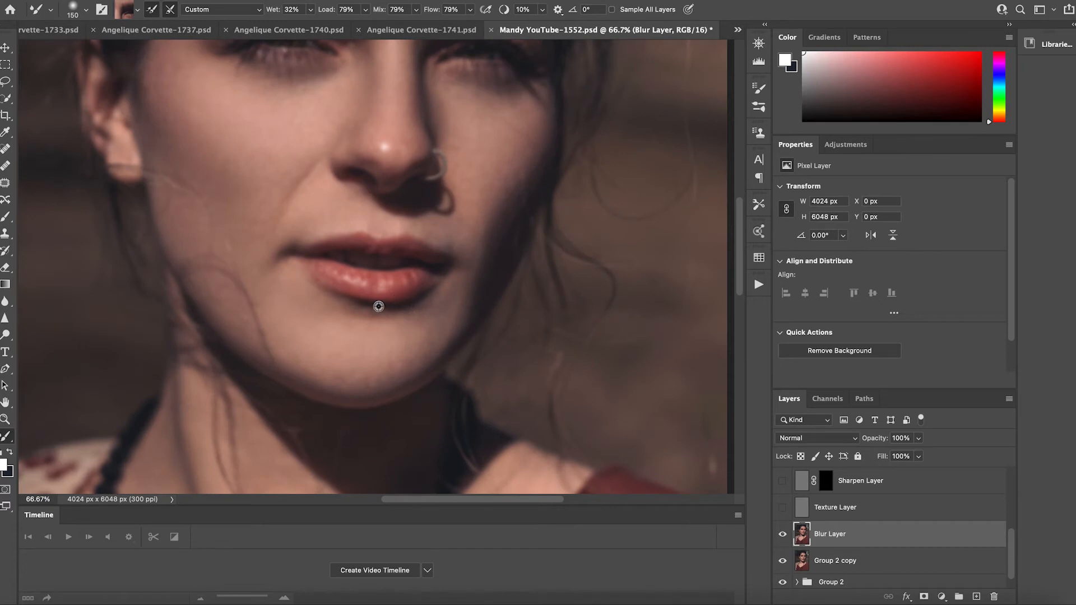
pyautogui.keyDown('alt'); pyautogui.click(378, 304); pyautogui.keyUp('alt')
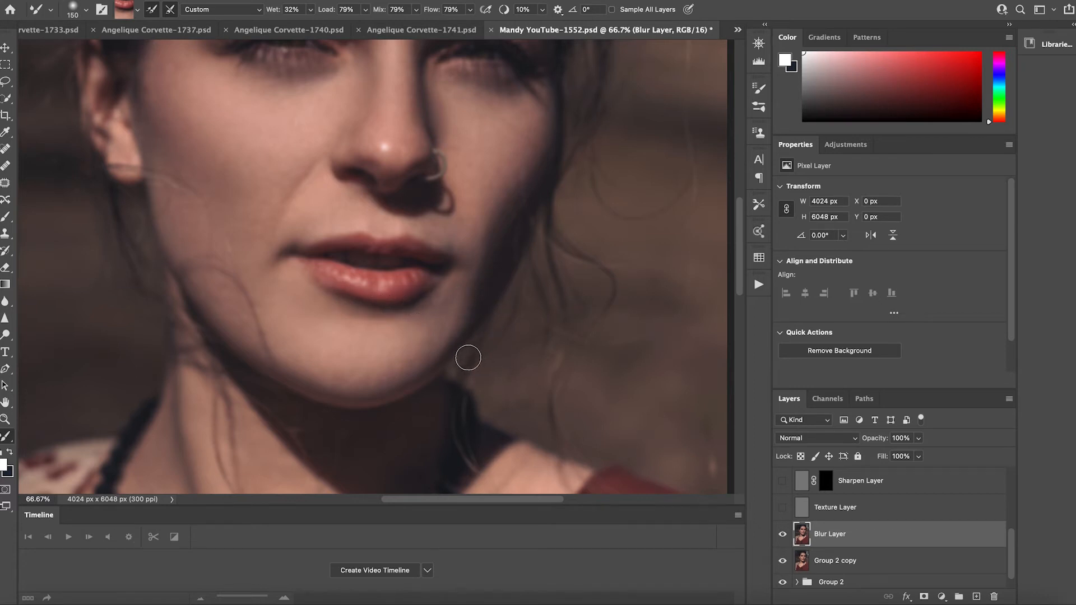
# - Sample the chin and blend the skin on the chin and forehead with a 250 px brush
pyautogui.scroll(-1, 471, 356)
pyautogui.hotkey('ctrl', '-')
pyautogui.hotkey('ctrl', '-')
pyautogui.scroll(2, 433, 339)
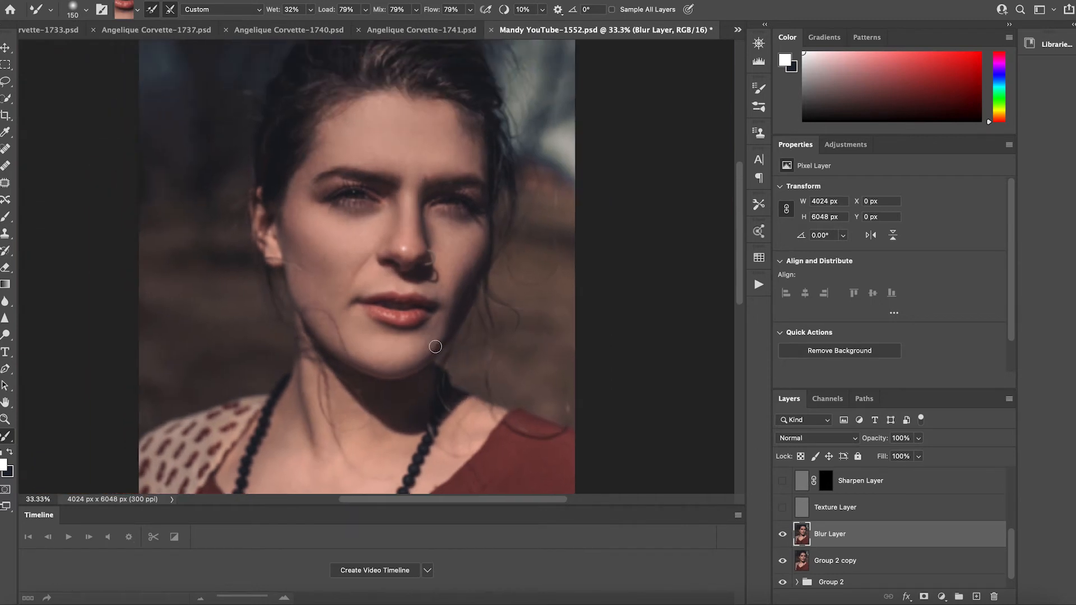
pyautogui.hotkey('ctrl', '+')
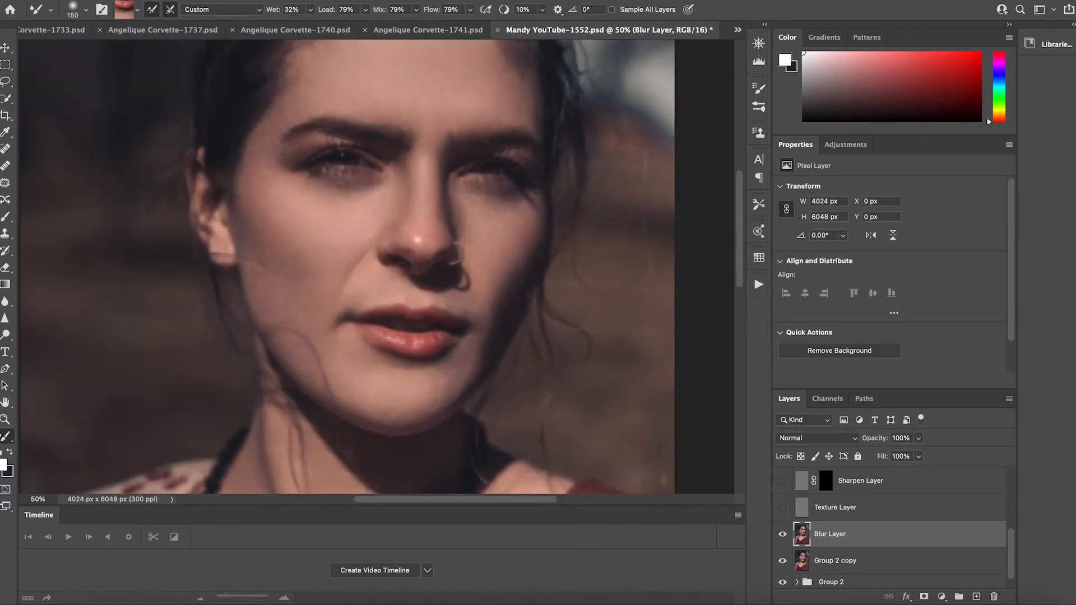
pyautogui.keyDown('alt'); pyautogui.click(423, 413); pyautogui.keyUp('alt')
pyautogui.press(']')
pyautogui.press(']')
pyautogui.scroll(3, 401, 263)
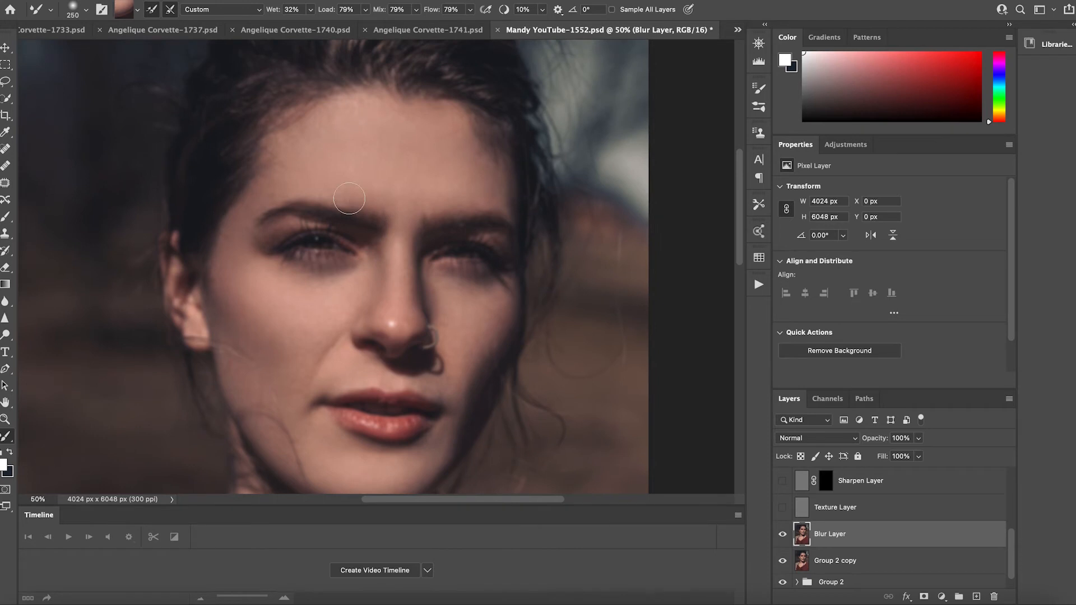
# - Reduce the brush to 175 px and blend the skin beside the nose ring and along the shaded side of the chin
pyautogui.press(']')
pyautogui.press(']')
pyautogui.press('[')
pyautogui.press('[')
pyautogui.press('[')
pyautogui.press('[')
pyautogui.moveTo(425, 355); pyautogui.dragTo(416, 265)
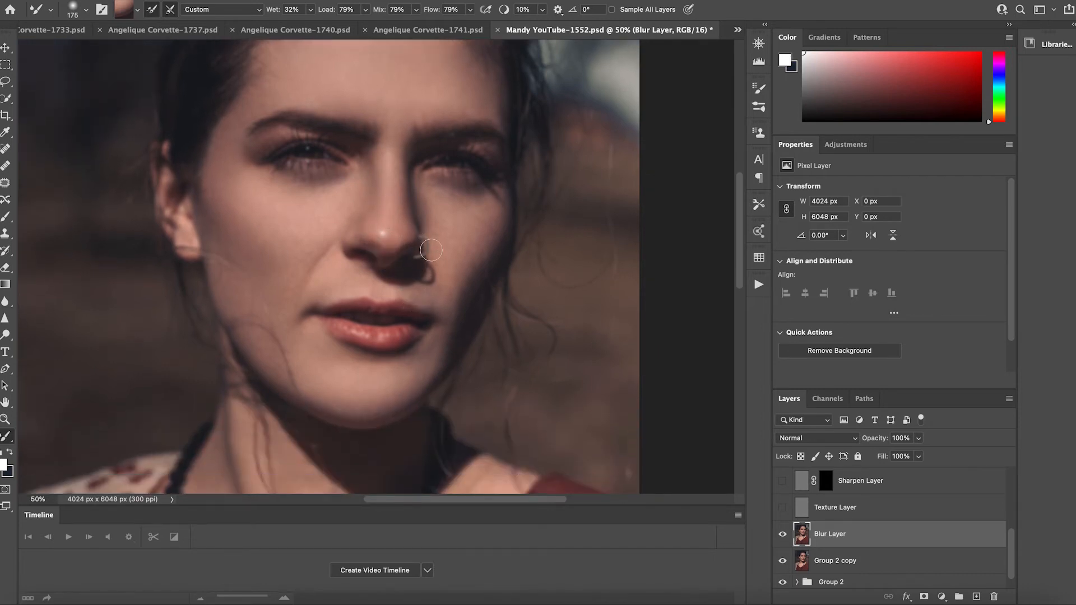
pyautogui.scroll(-3, 457, 305)
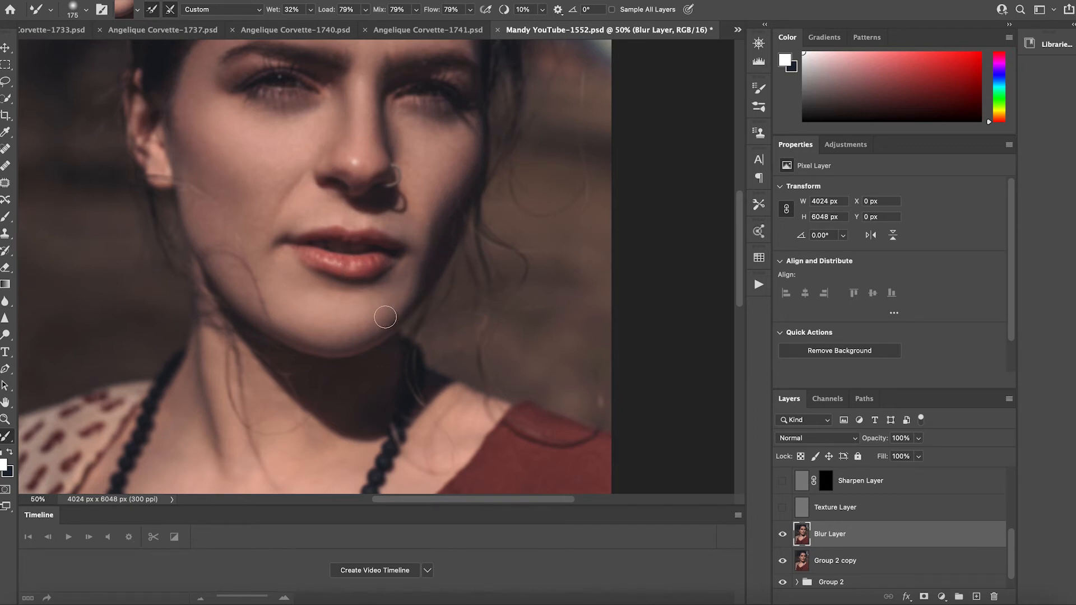
pyautogui.scroll(-1, 385, 315)
pyautogui.scroll(-1, 357, 279)
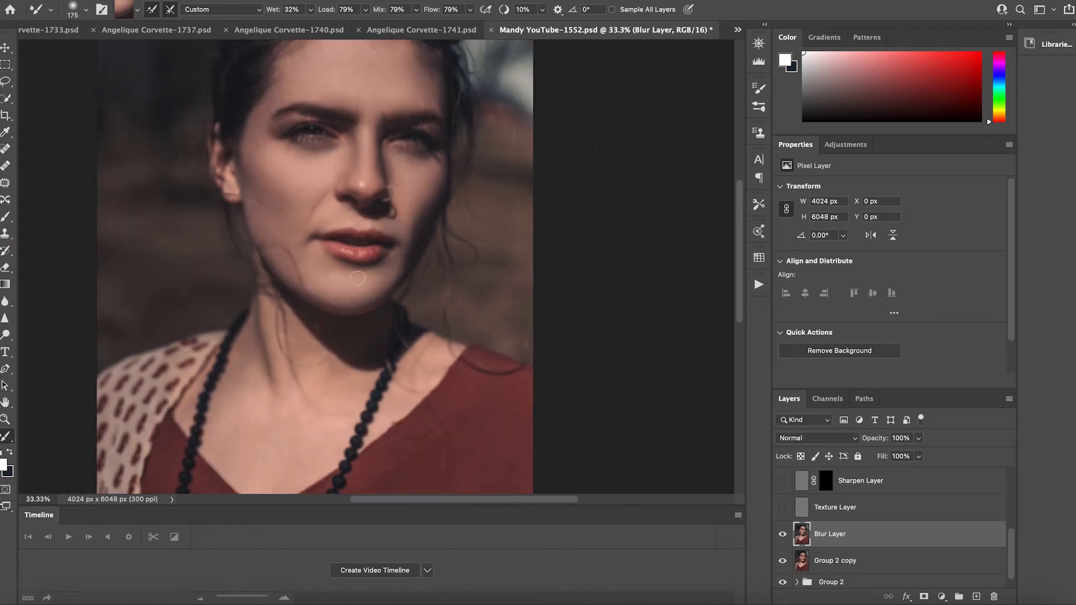
# - Enlarge the brush to 600 px and blend the neck and chest, sampling the neck shadow, the lit neck edge and the chest
pyautogui.press(']')
pyautogui.press(']')
pyautogui.press(']')
pyautogui.press(']')
pyautogui.keyDown('alt'); pyautogui.click(376, 337); pyautogui.keyUp('alt')
pyautogui.keyDown('alt'); pyautogui.click(256, 308); pyautogui.keyUp('alt')
pyautogui.scroll(-2, 293, 413)
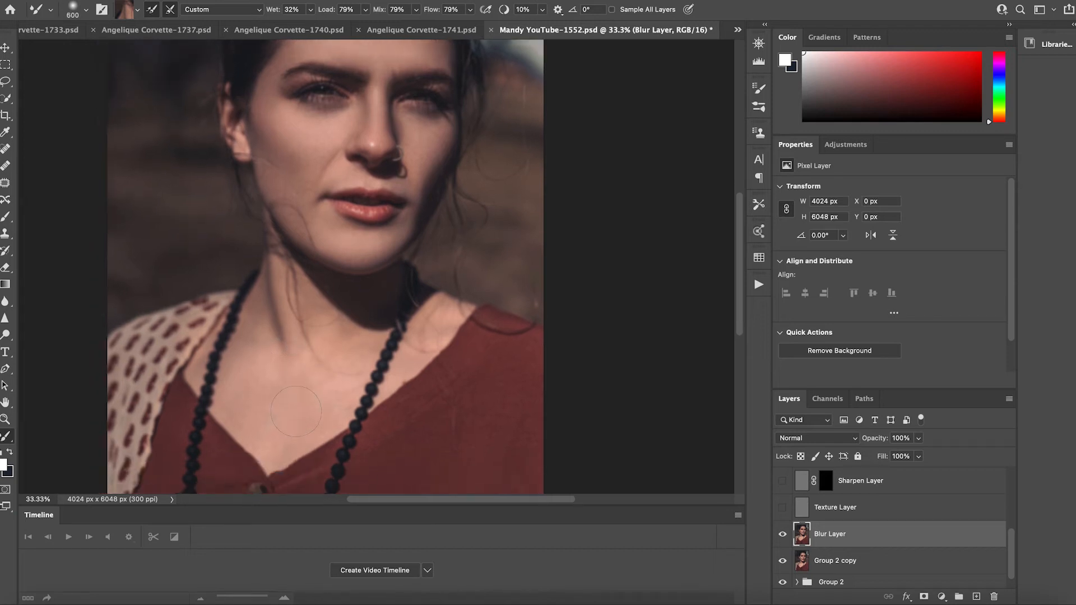
pyautogui.keyDown('alt'); pyautogui.click(250, 401); pyautogui.keyUp('alt')
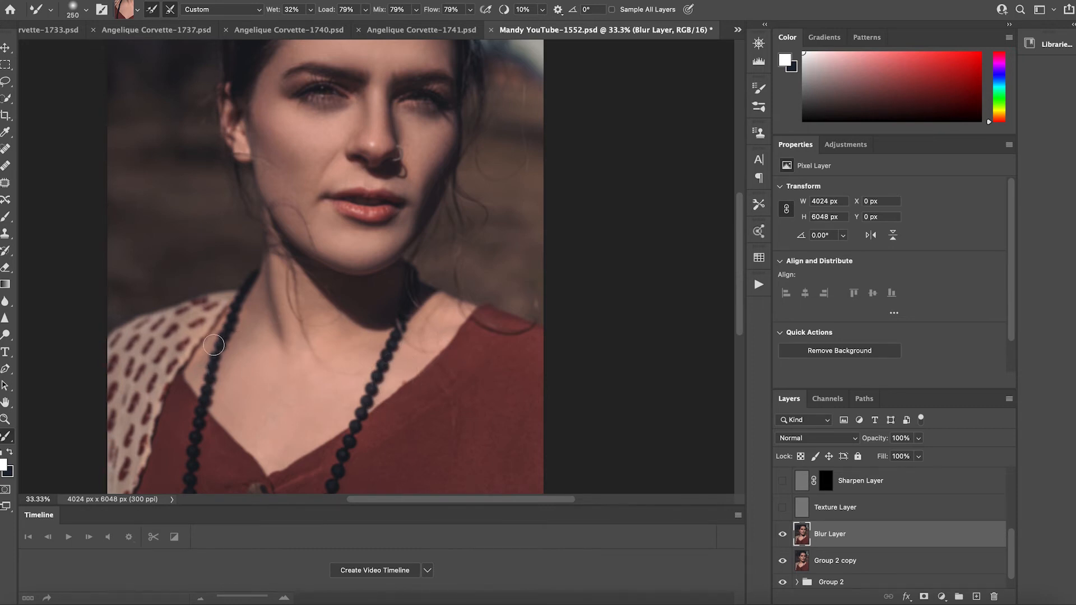
# - Sample the skin beside the necklace and blend the lit edge of the neck and the shoulder, resizing the brush from 250 to 400 px
pyautogui.keyDown('alt'); pyautogui.click(257, 301); pyautogui.keyUp('alt')
pyautogui.moveTo(264, 290); pyautogui.dragTo(258, 293)
pyautogui.scroll(2, 368, 302)
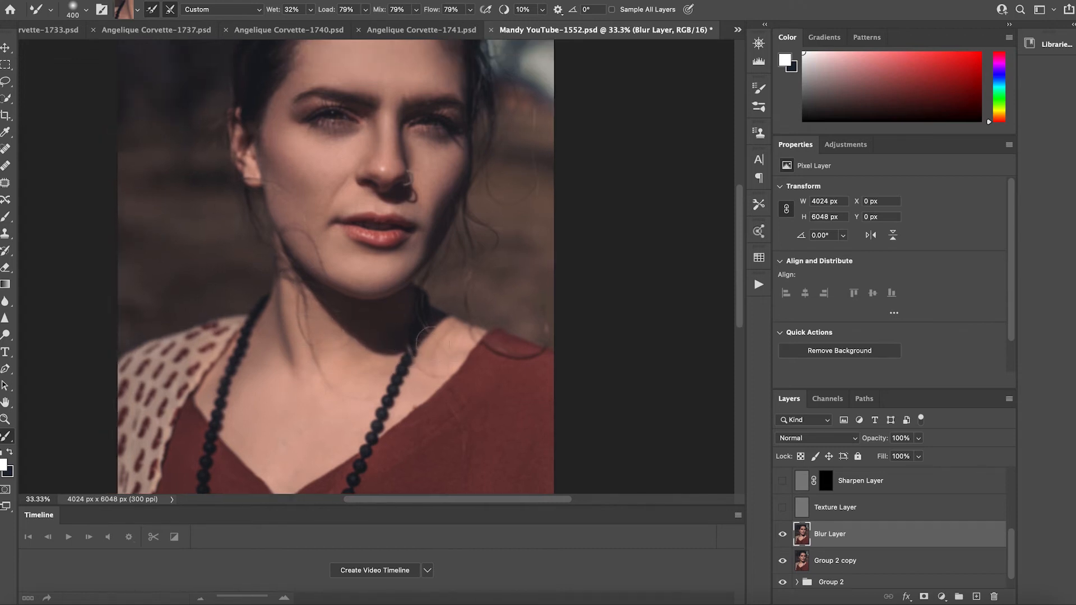
# - Lower the Blur Layer's opacity to 68% and compare the portrait with the layer hidden and shown
pyautogui.scroll(5, 451, 361)
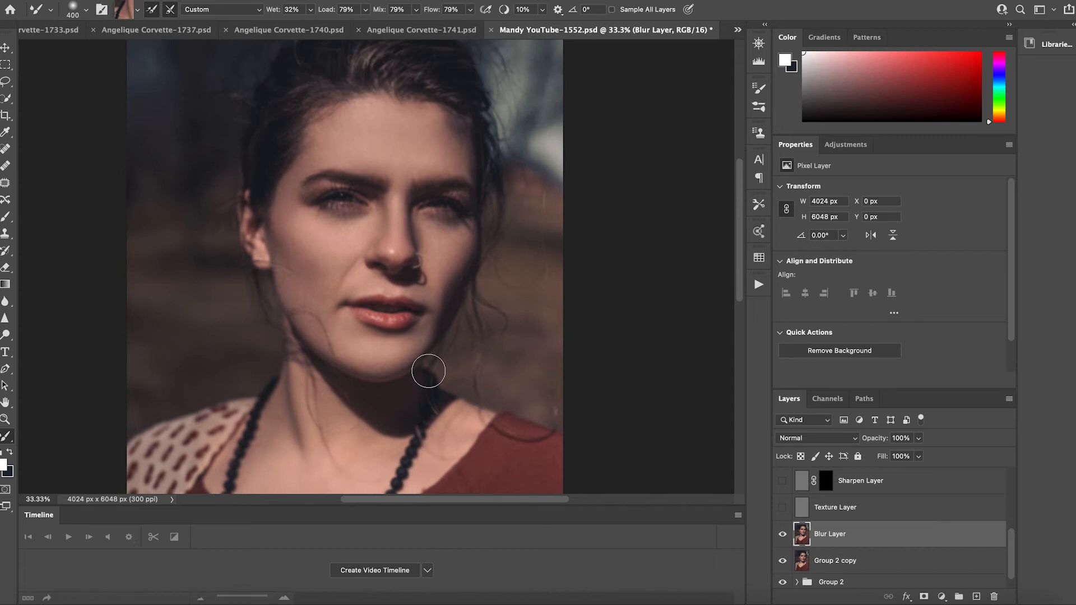
pyautogui.hscroll(2, 383, 372)
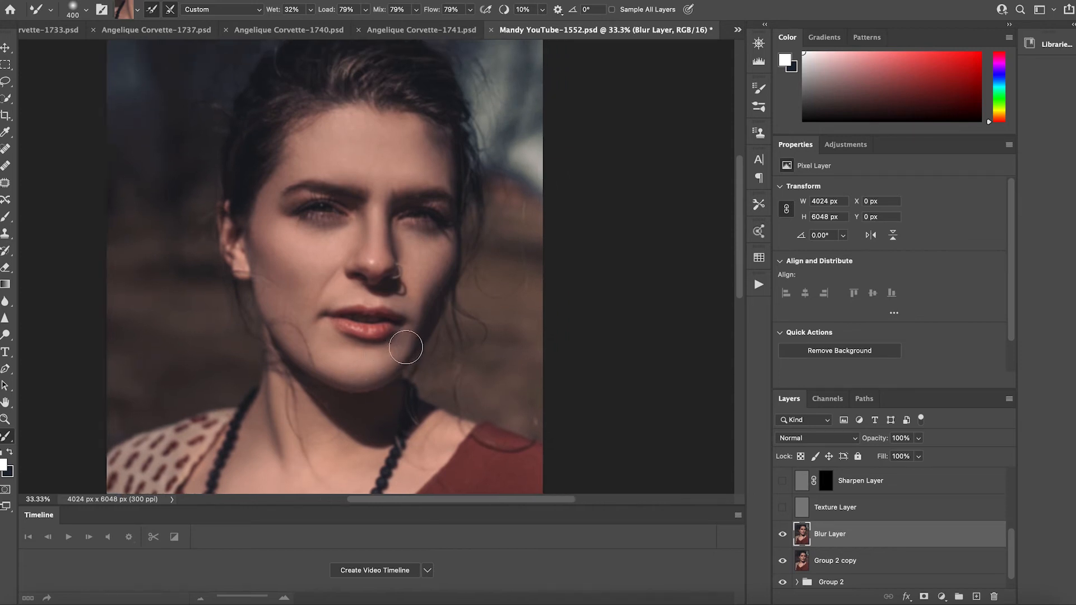
pyautogui.click(37, 499)
pyautogui.write('22')
pyautogui.press('Return')
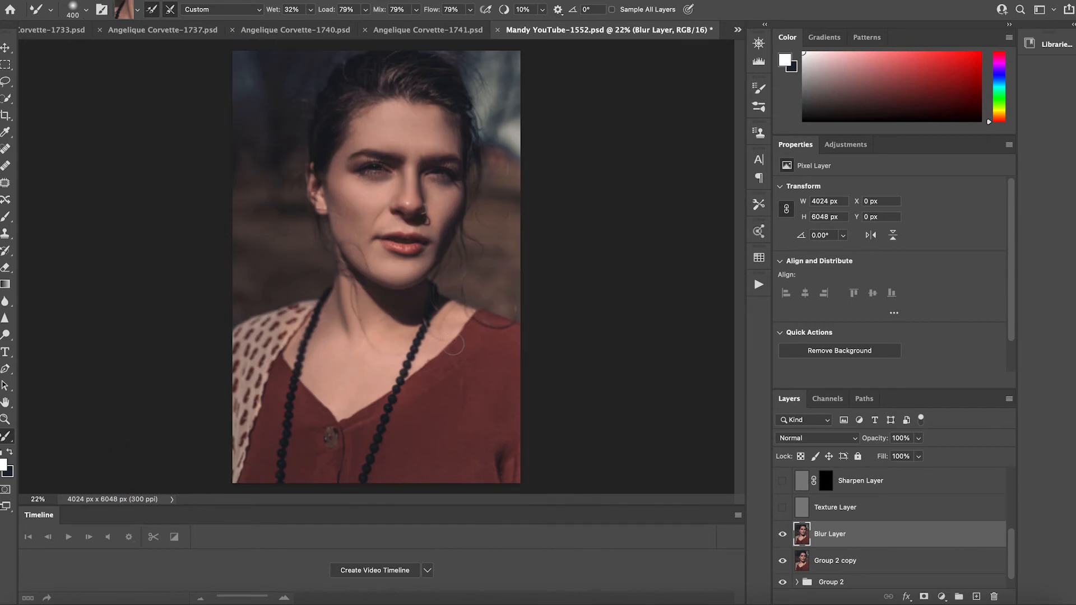
pyautogui.click(919, 439)
pyautogui.click(900, 454)
pyautogui.moveTo(901, 453); pyautogui.dragTo(898, 453)
pyautogui.click(946, 539)
pyautogui.click(782, 538)
pyautogui.click(783, 538)
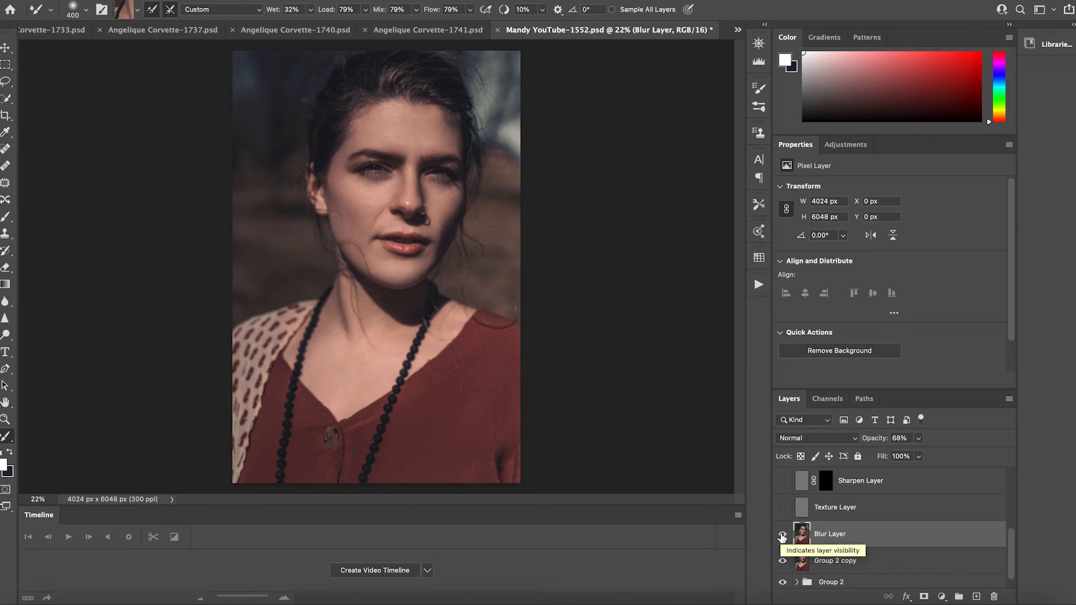
# - Activate the Texture Layer, turn on its visibility and inspect the skin texture on the face
pyautogui.click(807, 510)
pyautogui.click(783, 509)
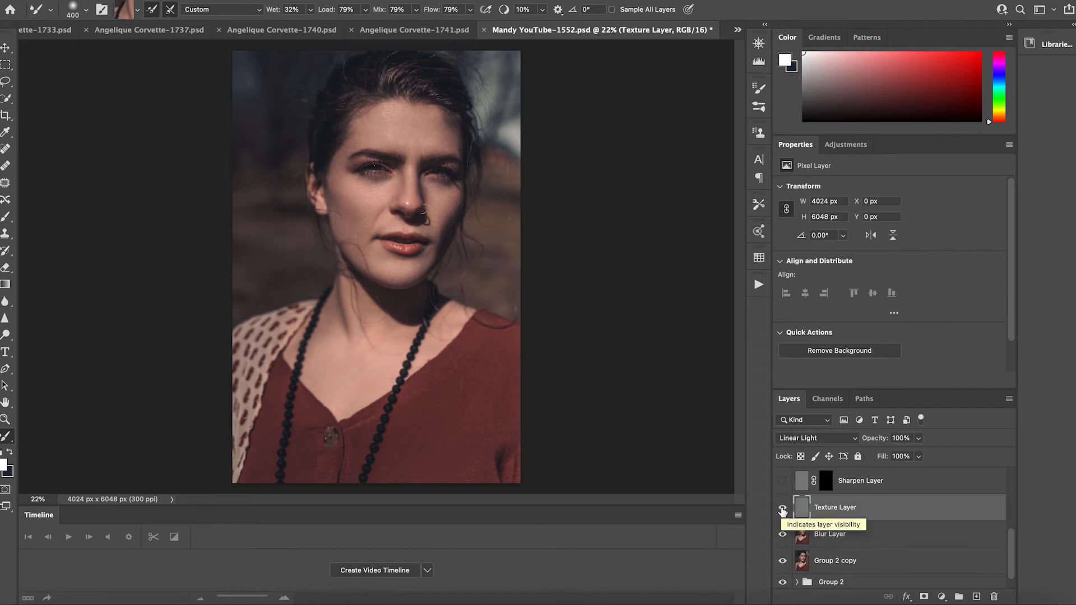
pyautogui.press('super+plus')
pyautogui.press('super+plus')
pyautogui.press('super+plus')
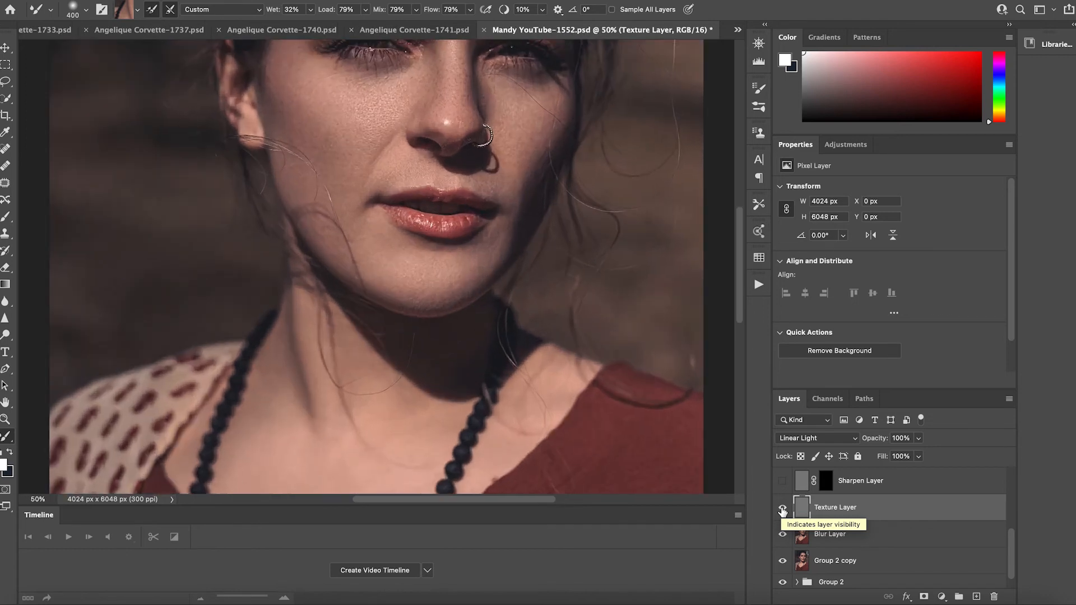
pyautogui.scroll(5, 539, 325)
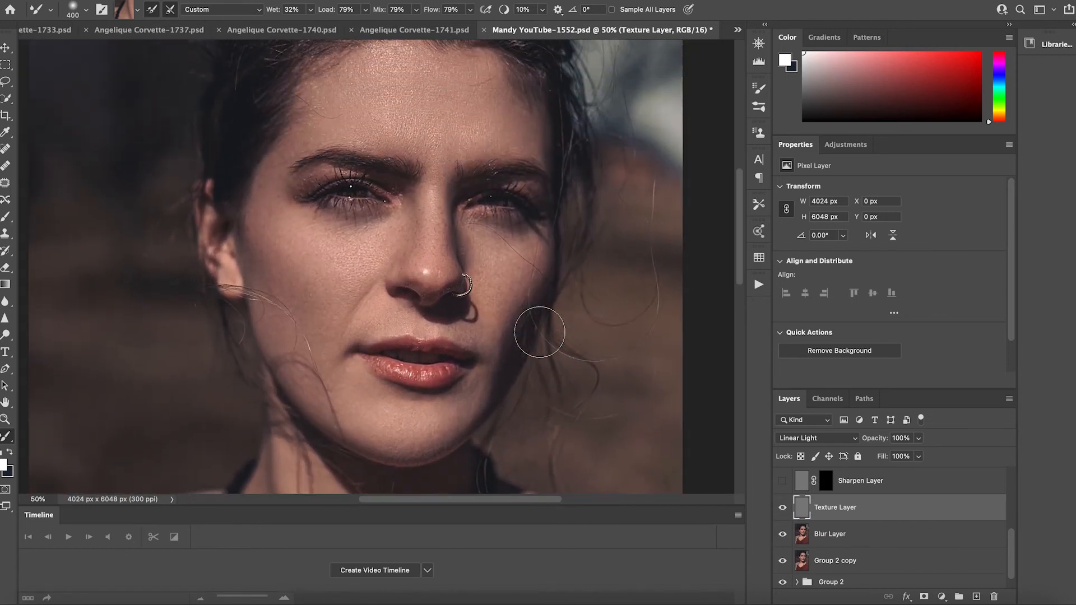
pyautogui.press('super+plus')
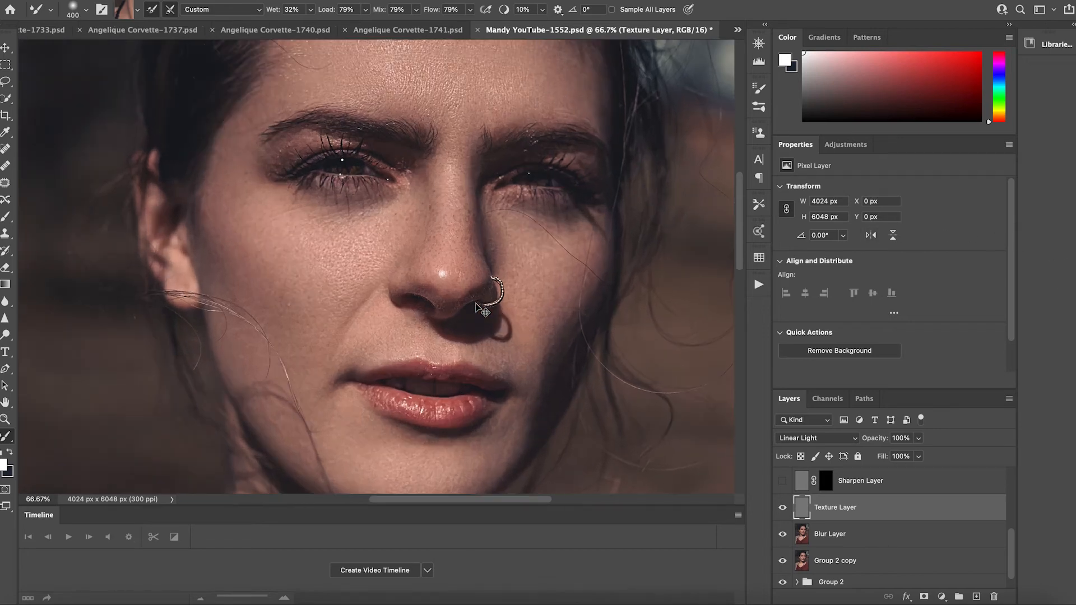
pyautogui.press('super+plus')
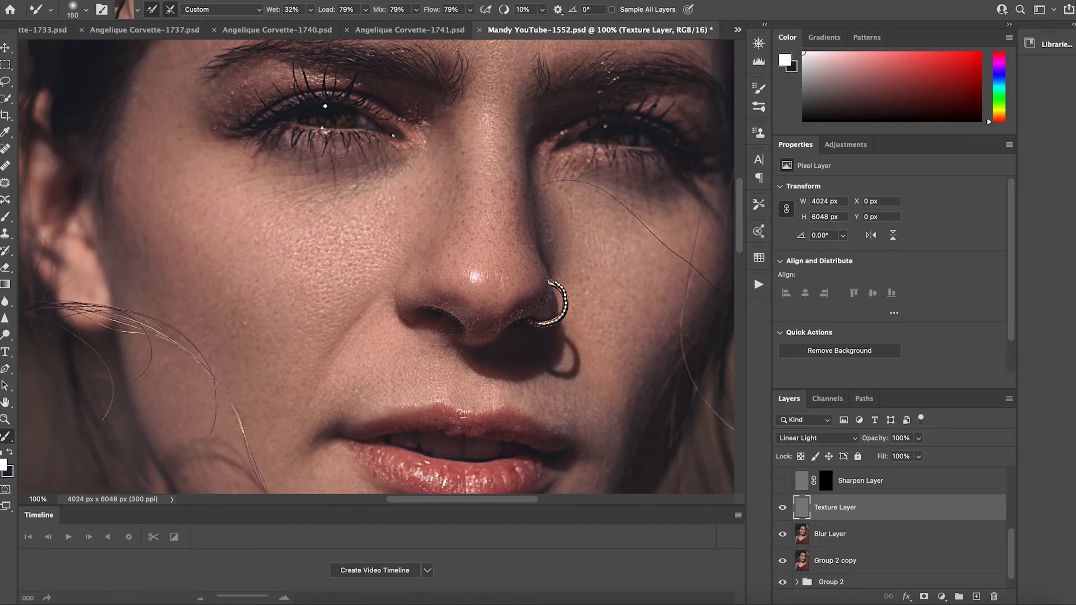
# - Clone skin texture over the lit cheek on the Texture Layer with the Clone Stamp tool at 250 px
pyautogui.click(5, 235)
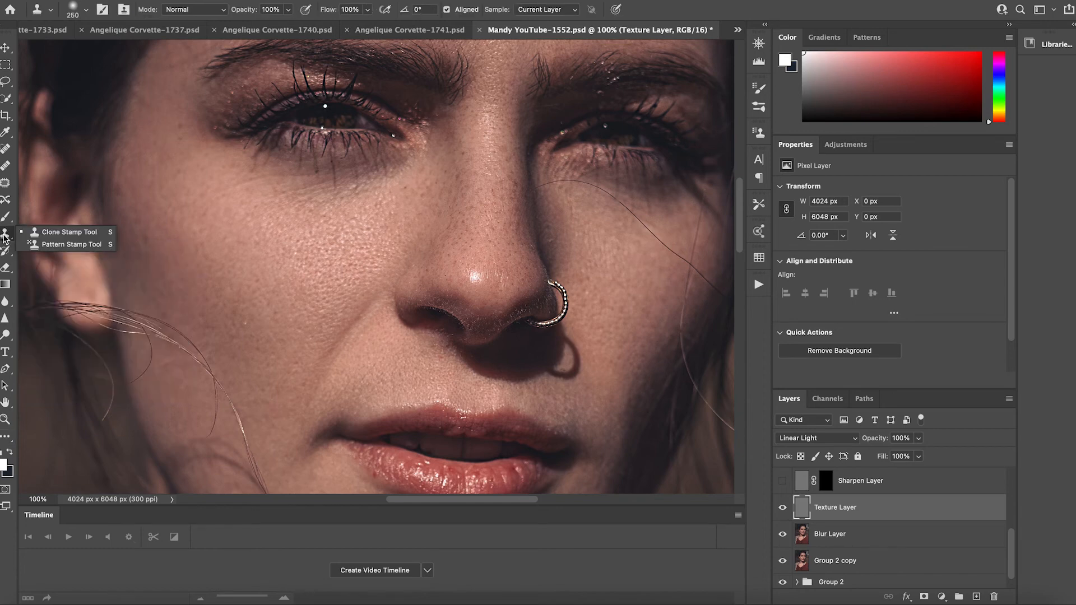
pyautogui.click(67, 231)
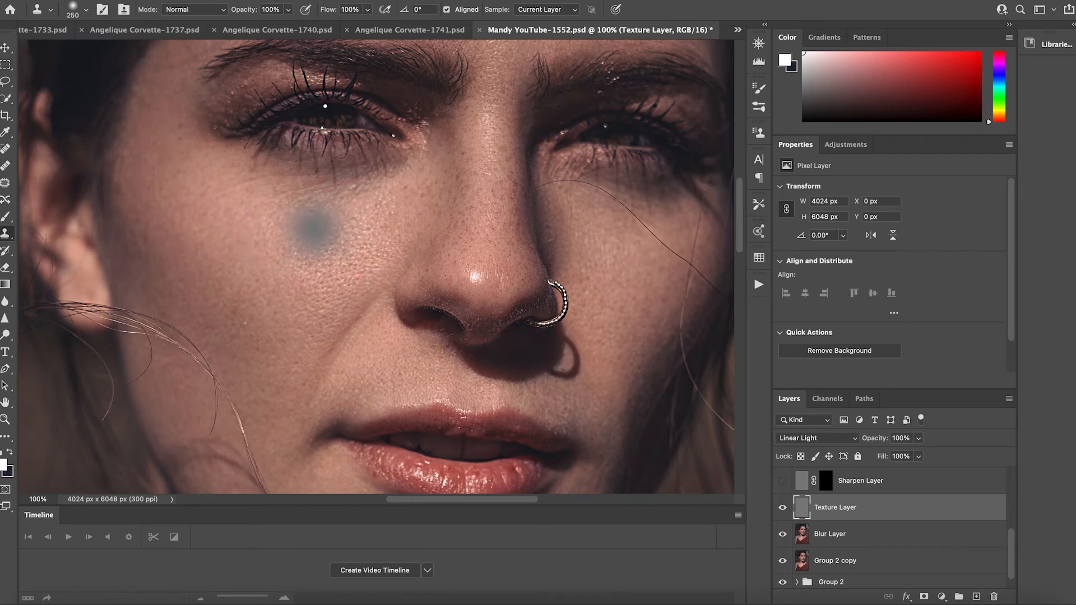
pyautogui.moveTo(282, 248); pyautogui.dragTo(358, 219)
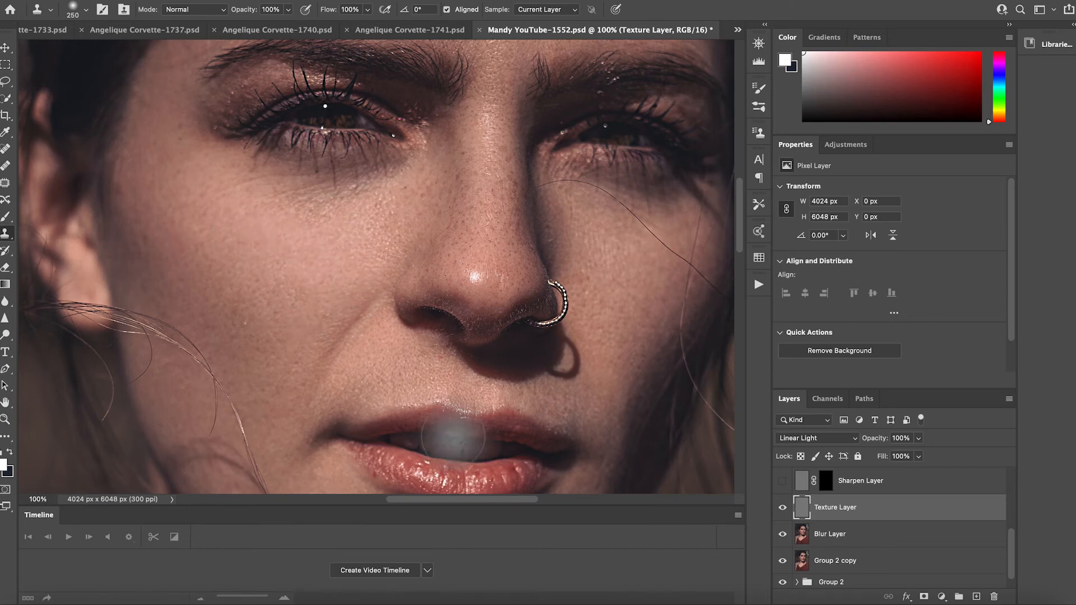
pyautogui.moveTo(389, 233); pyautogui.dragTo(376, 254)
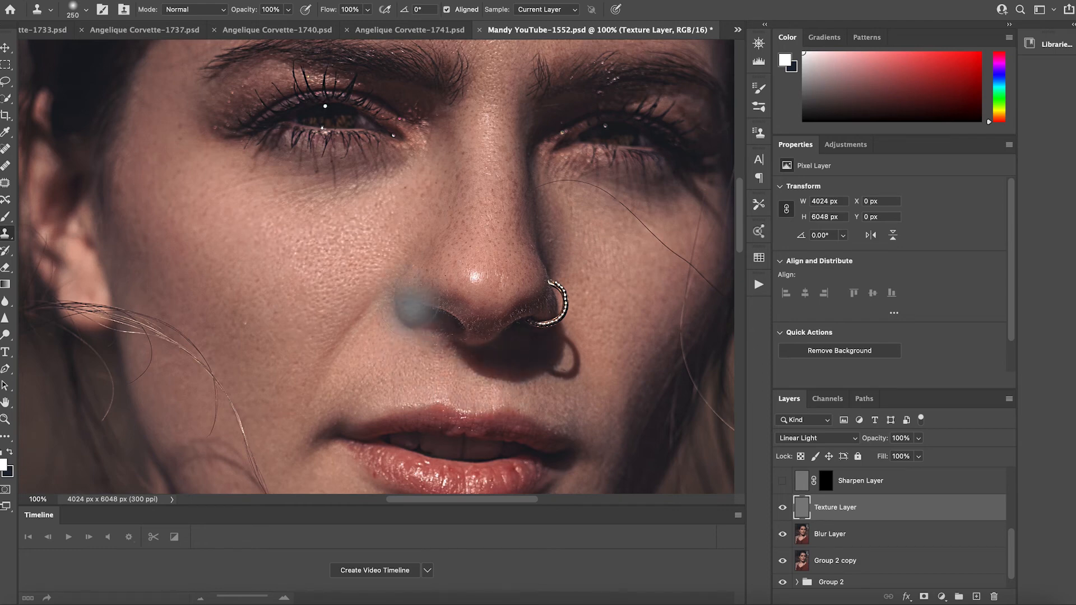
# - Examine the skin texture on the forehead, cheeks, mouth and chin
pyautogui.scroll(5, 418, 353)
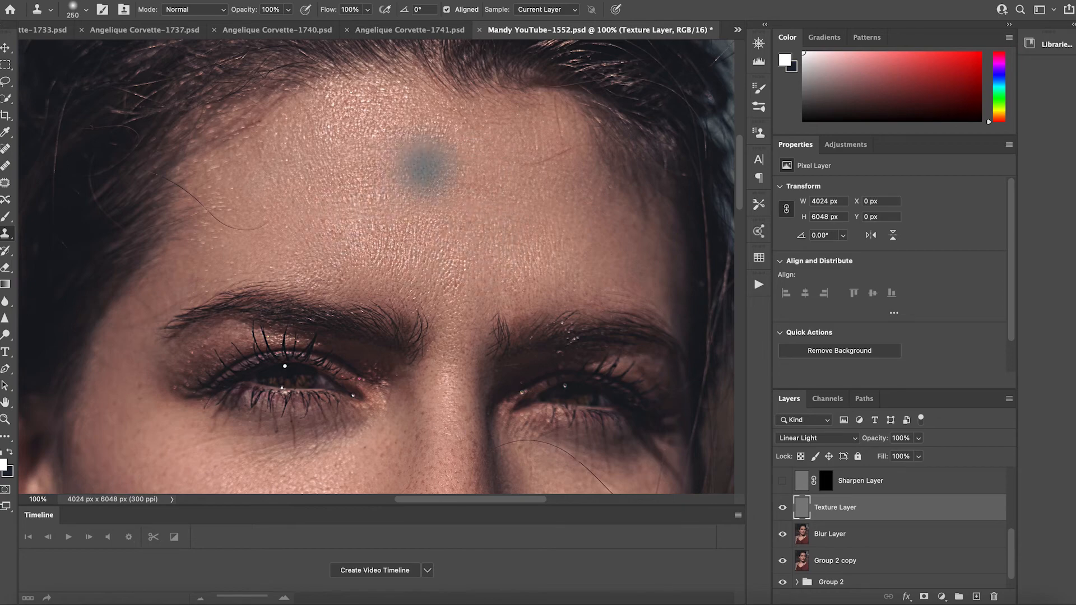
pyautogui.scroll(-5, 415, 166)
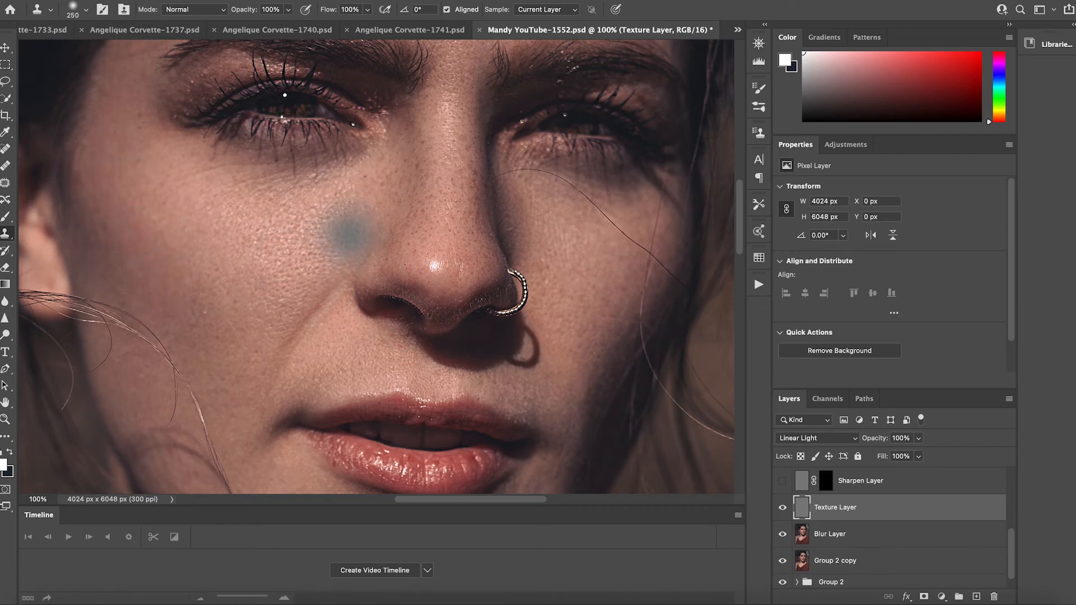
pyautogui.scroll(-5, 317, 247)
pyautogui.scroll(-8, 324, 177)
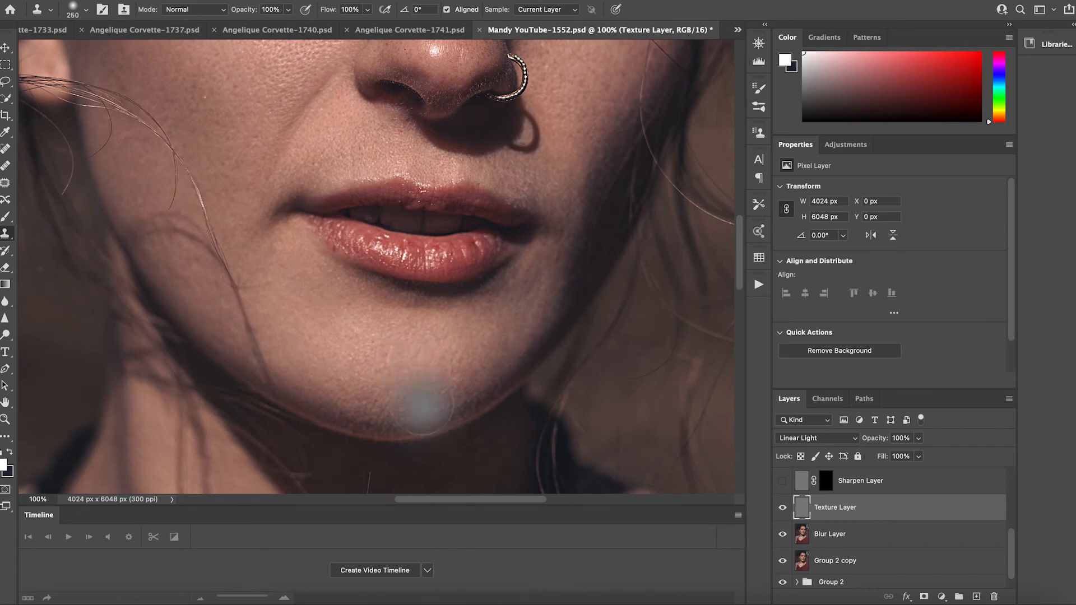
pyautogui.press('super+minus')
pyautogui.press('super+minus')
pyautogui.press('super+minus')
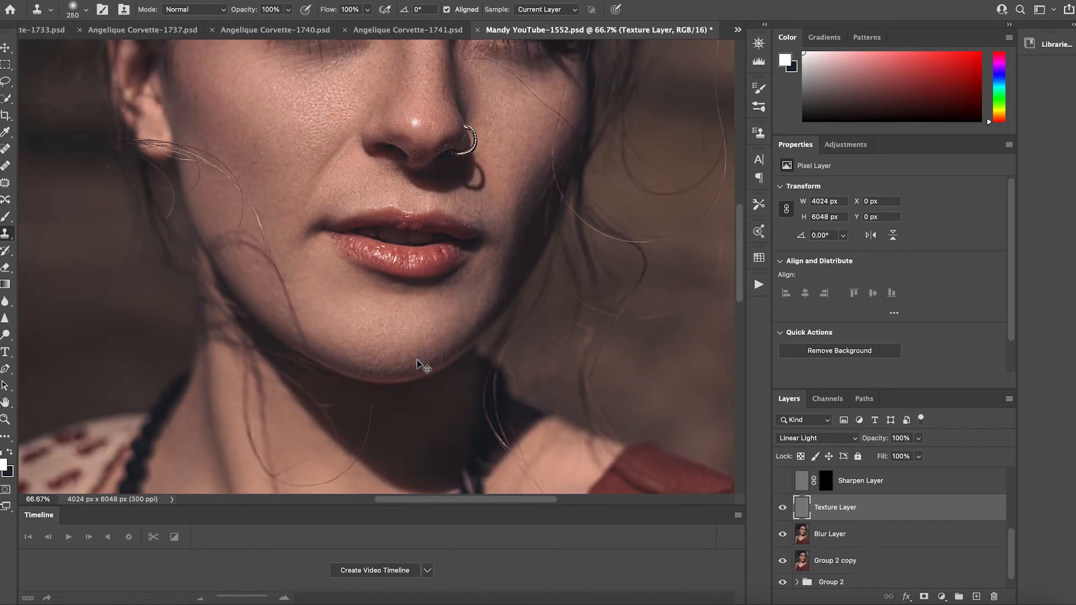
pyautogui.scroll(4, 408, 282)
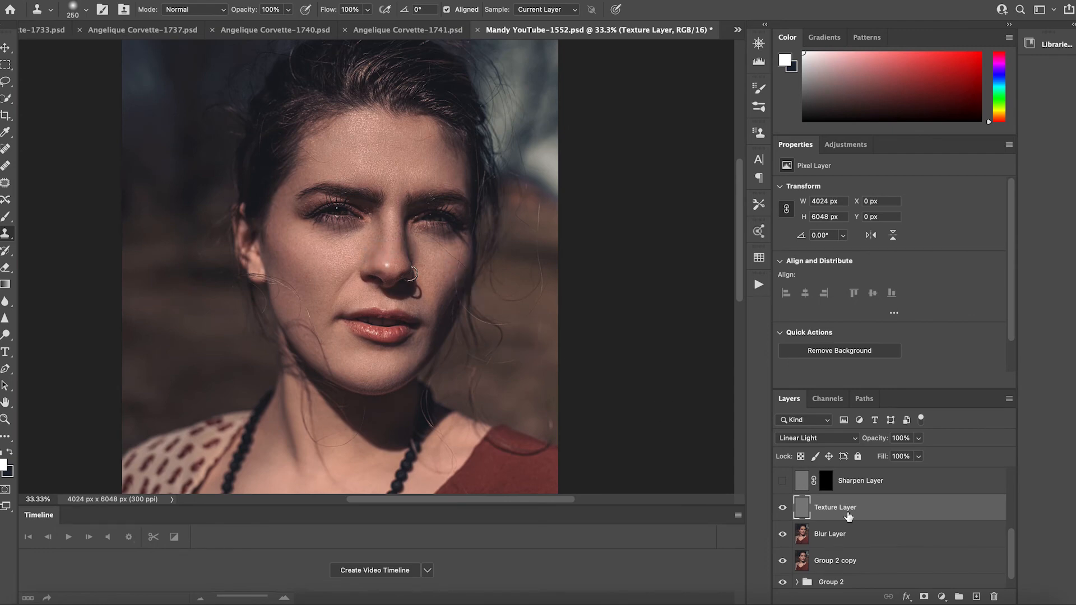
# - Turn on the Sharpen Layer's visibility and target its layer mask
pyautogui.click(782, 481)
pyautogui.click(826, 482)
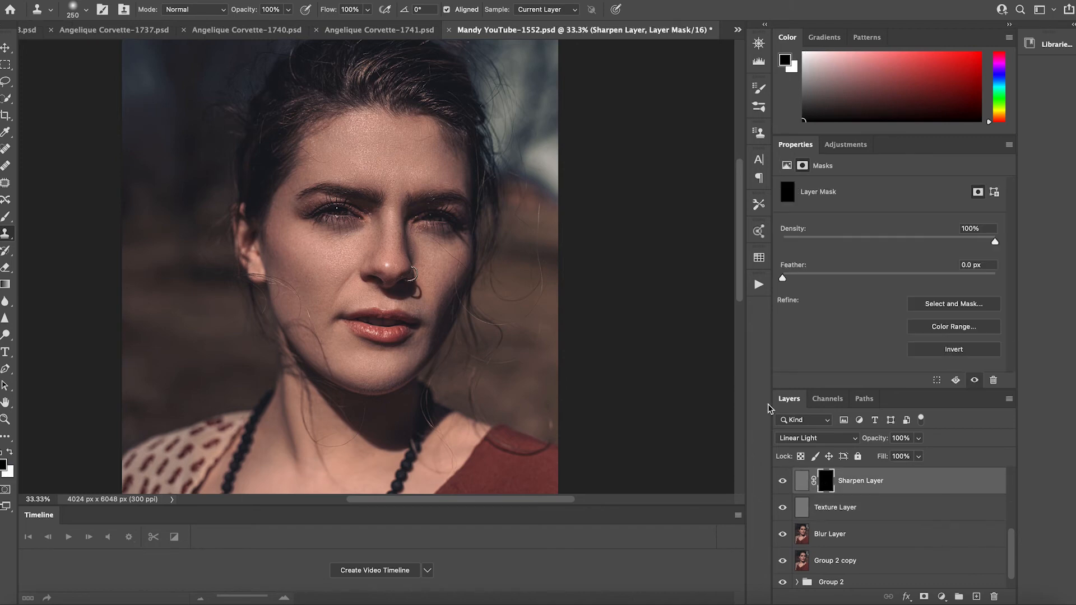
pyautogui.hotkey('ctrl', '+')
pyautogui.hotkey('ctrl', '+')
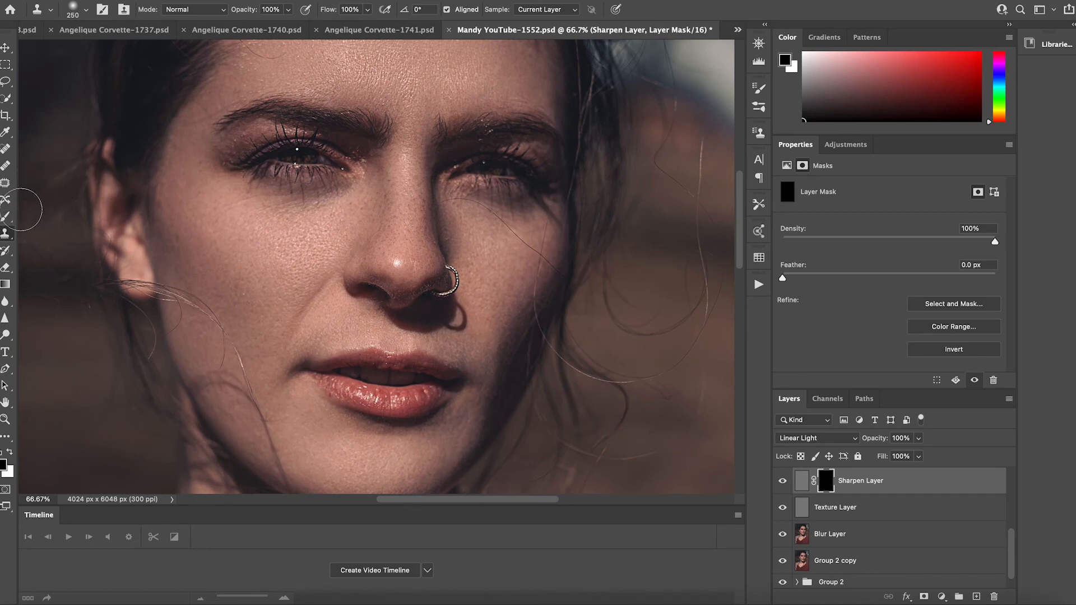
# - Set up the Brush tool with white as the foreground colour and a size of 150 px for the Sharpen Layer's mask
pyautogui.click(5, 218)
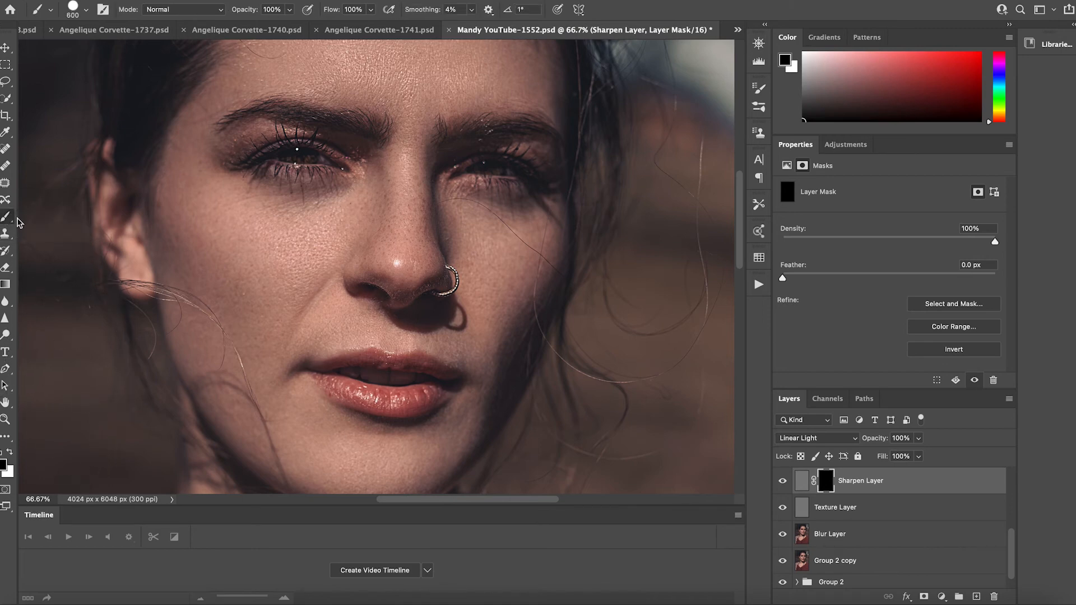
pyautogui.click(8, 453)
pyautogui.press('[')
pyautogui.press('[')
pyautogui.scroll(3, 257, 199)
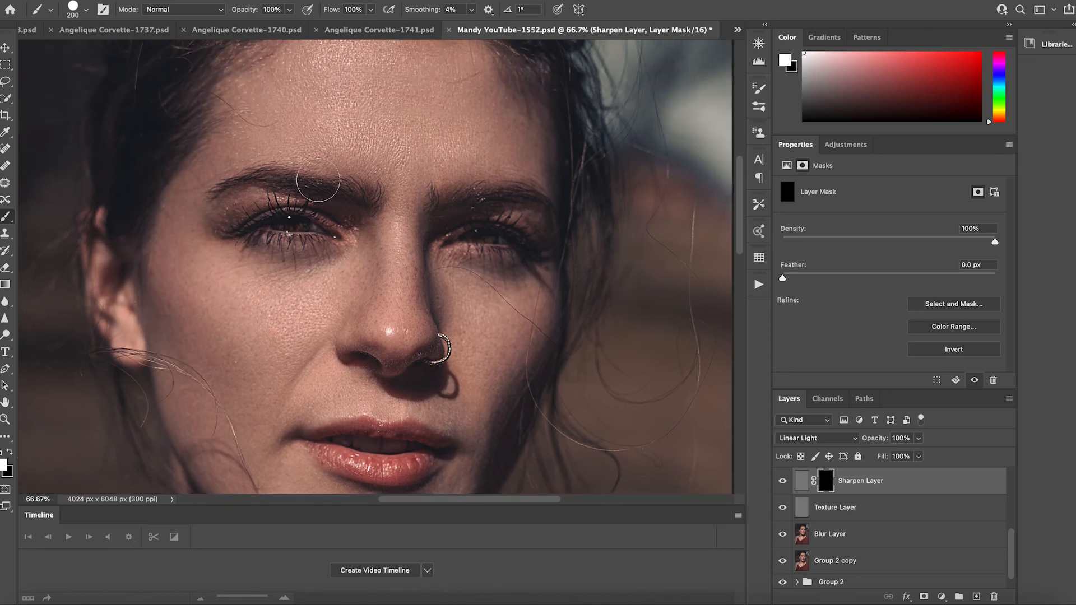
pyautogui.press('[')
pyautogui.press('[')
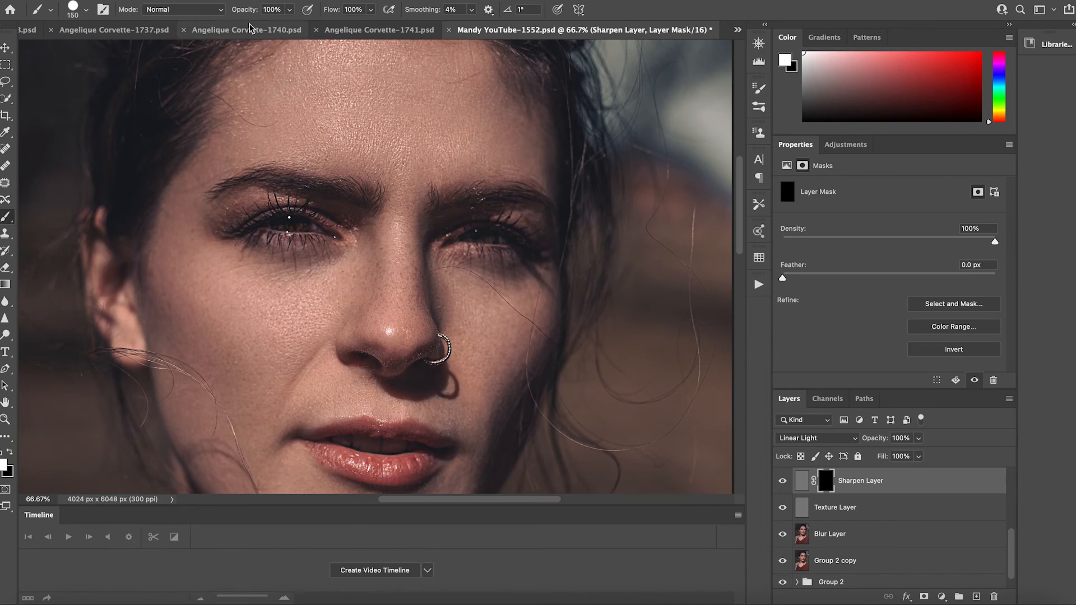
# - Set the brush's opacity to 25% and its flow to 50%
pyautogui.click(291, 9)
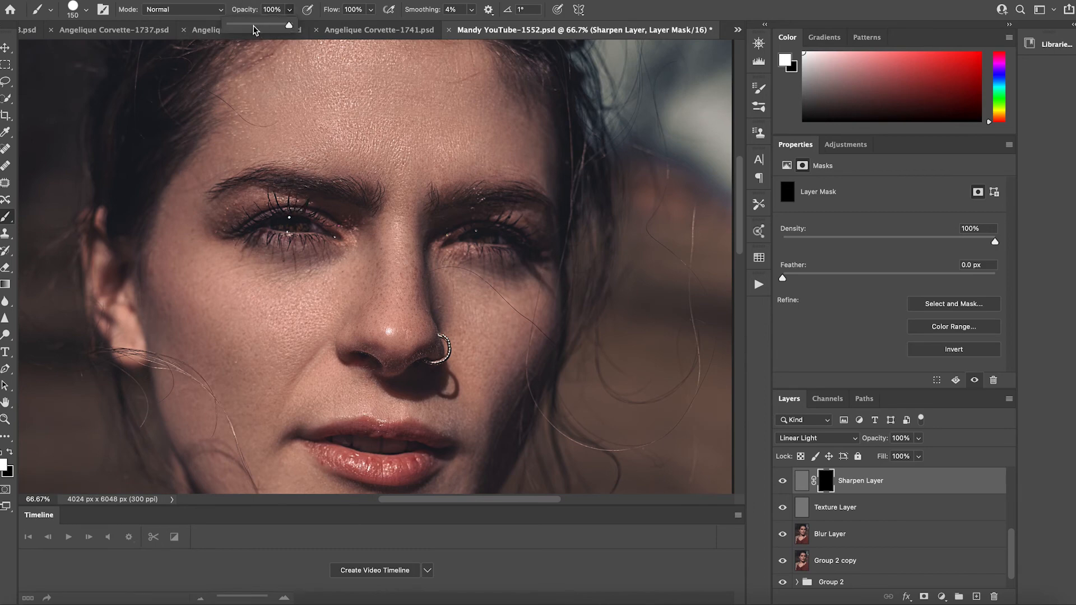
pyautogui.click(245, 25)
pyautogui.click(371, 9)
pyautogui.click(341, 25)
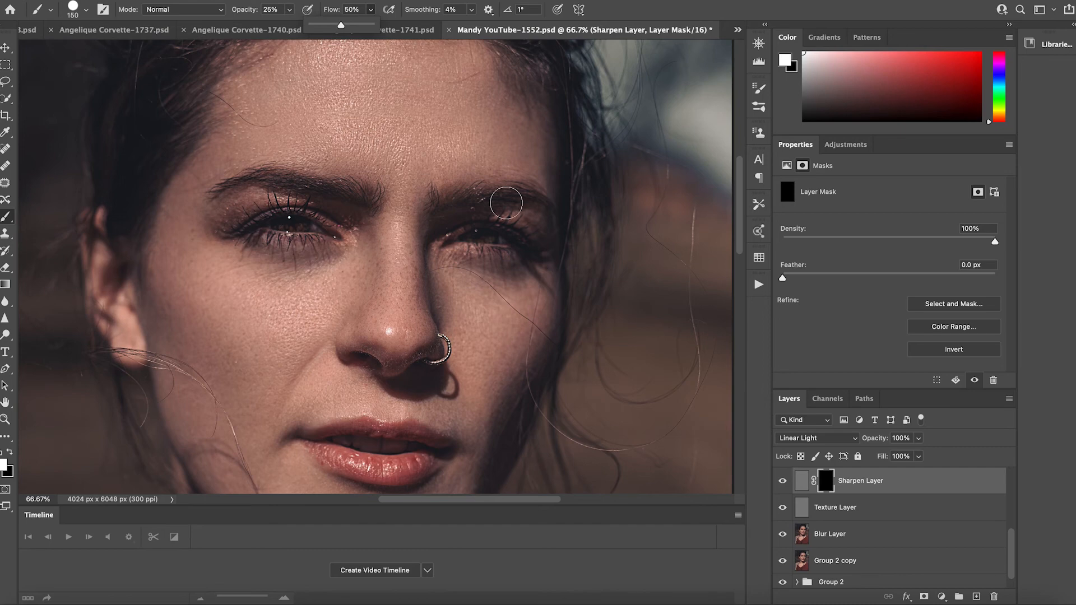
# - Paint white on the Sharpen Layer's mask over both eyes and brows, the nose ring and the lips
pyautogui.scroll(-1, 399, 364)
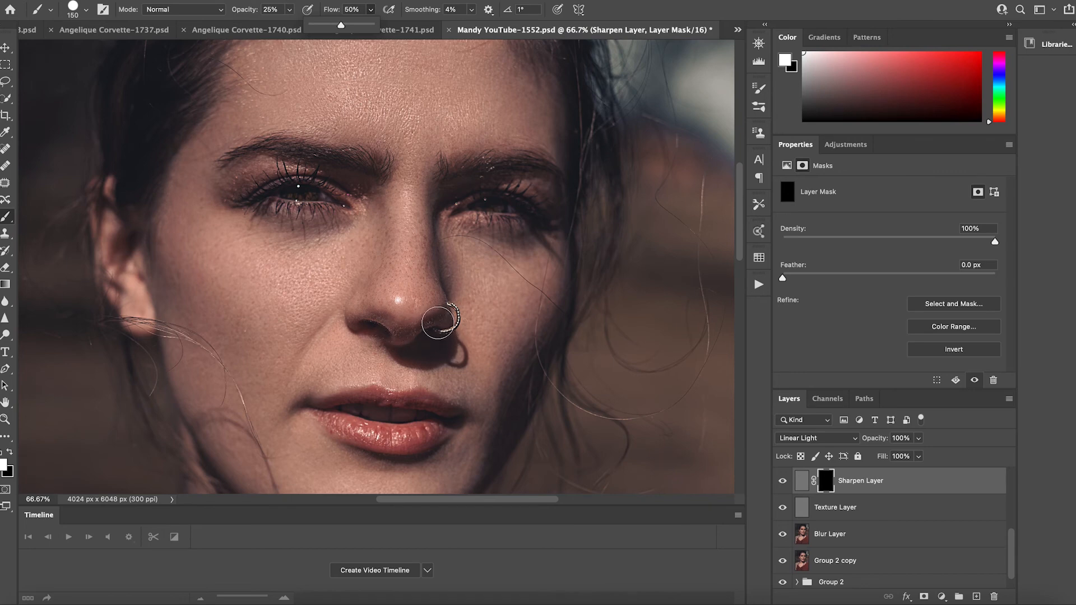
pyautogui.scroll(-2, 452, 325)
pyautogui.hscroll(1, 442, 280)
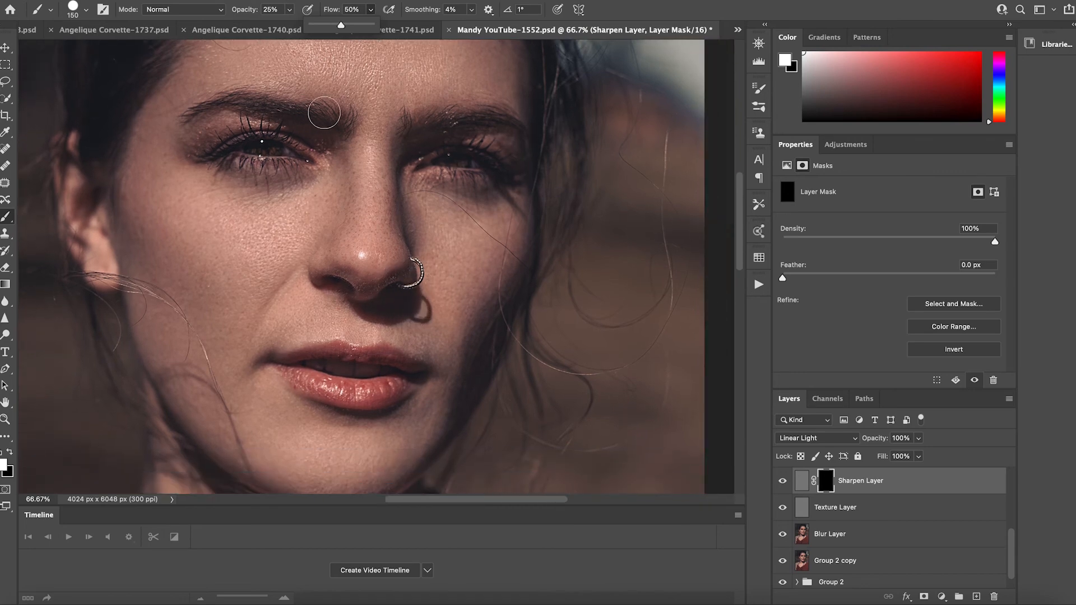
pyautogui.moveTo(330, 121)
pyautogui.mouseDown()
pyautogui.moveTo(242, 103)
pyautogui.moveTo(282, 107)
pyautogui.moveTo(285, 164)
pyautogui.moveTo(277, 144)
pyautogui.moveTo(278, 163)
pyautogui.moveTo(229, 147)
pyautogui.moveTo(301, 177)
pyautogui.mouseUp()
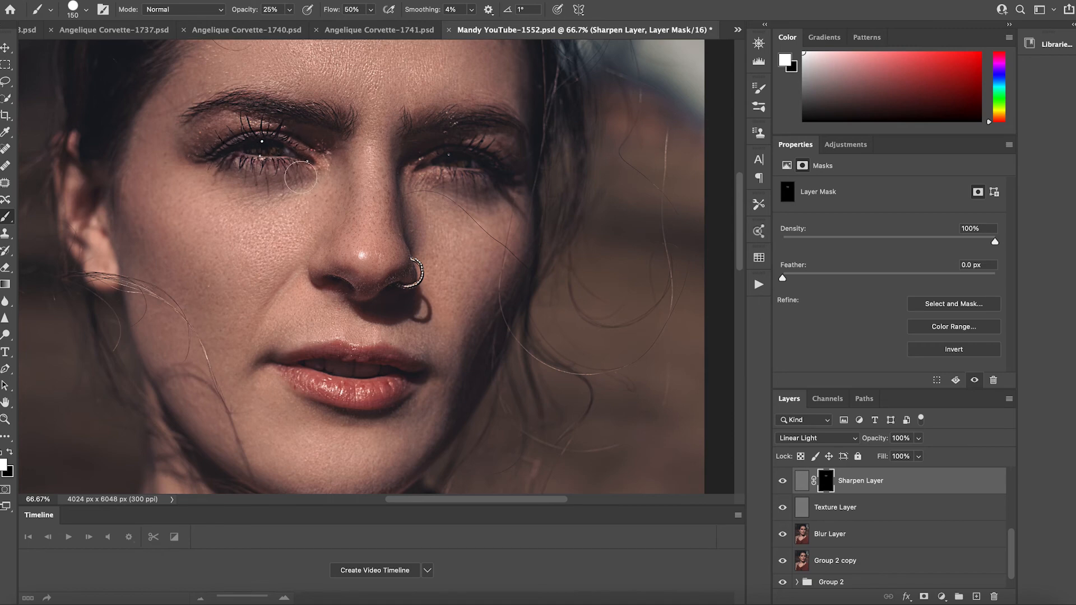
pyautogui.moveTo(472, 157)
pyautogui.mouseDown()
pyautogui.moveTo(493, 146)
pyautogui.moveTo(434, 155)
pyautogui.moveTo(494, 167)
pyautogui.moveTo(417, 165)
pyautogui.moveTo(500, 167)
pyautogui.moveTo(429, 124)
pyautogui.moveTo(503, 124)
pyautogui.moveTo(412, 121)
pyautogui.mouseUp()
pyautogui.moveTo(397, 271)
pyautogui.mouseDown()
pyautogui.moveTo(337, 275)
pyautogui.moveTo(420, 266)
pyautogui.moveTo(381, 357)
pyautogui.moveTo(325, 356)
pyautogui.moveTo(319, 378)
pyautogui.moveTo(414, 377)
pyautogui.moveTo(328, 363)
pyautogui.mouseUp()
# - View more of the portrait and toggle the Sharpen Layer's visibility to compare it with and without sharpening
pyautogui.press('super+minus')
pyautogui.press('super+minus')
pyautogui.press('super+minus')
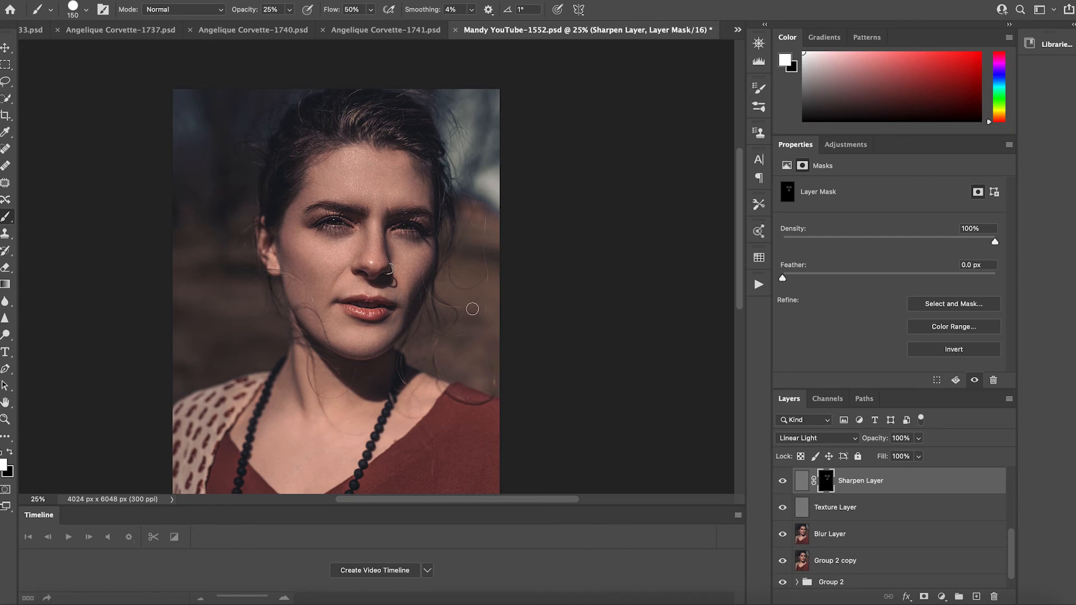
pyautogui.click(783, 485)
pyautogui.click(783, 482)
# - Set the brush to paint in black at 100% opacity and 100% flow
pyautogui.click(10, 451)
pyautogui.click(290, 10)
pyautogui.moveTo(290, 24); pyautogui.dragTo(402, 25)
pyautogui.click(370, 9)
# - Paint the sharpened facial areas back out of the Sharpen Layer's mask with a 500 px brush
pyautogui.click(353, 216)
pyautogui.press(']')
pyautogui.press(']')
pyautogui.press(']')
pyautogui.press(']')
pyautogui.press(']')
pyautogui.press(']')
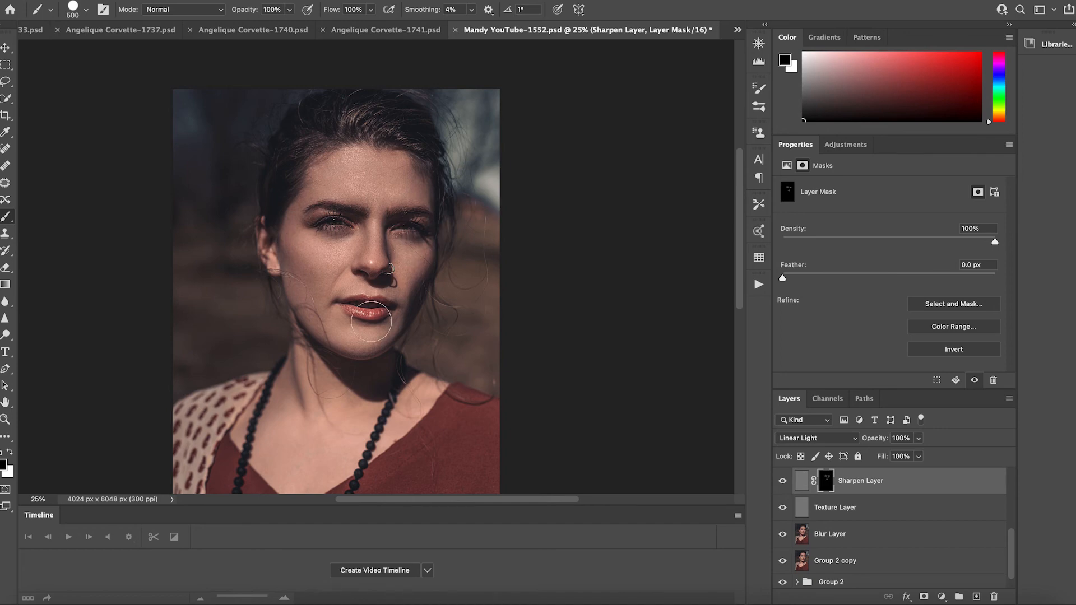
pyautogui.moveTo(397, 213)
pyautogui.mouseDown()
pyautogui.moveTo(415, 250)
pyautogui.moveTo(354, 284)
pyautogui.moveTo(378, 304)
pyautogui.moveTo(349, 225)
pyautogui.moveTo(324, 222)
pyautogui.moveTo(431, 227)
pyautogui.mouseUp()
# - Group the layers from Sharpen Layer down to Group 2 copy and toggle the new group's visibility to compare the retouch
pyautogui.keyDown('shift'); pyautogui.click(840, 564); pyautogui.keyUp('shift')
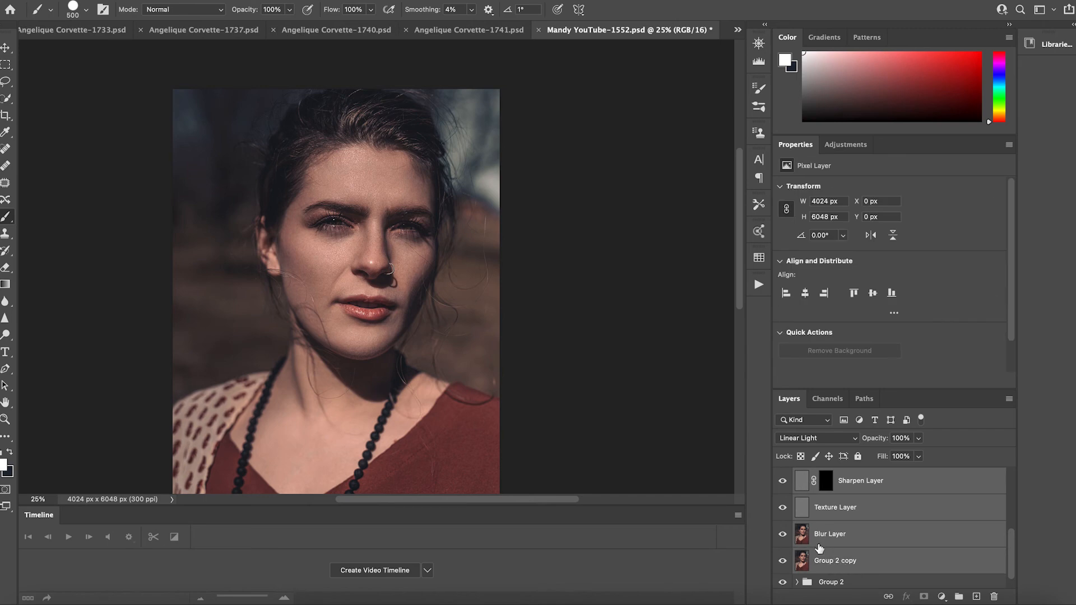
pyautogui.hotkey('ctrl', 'g')
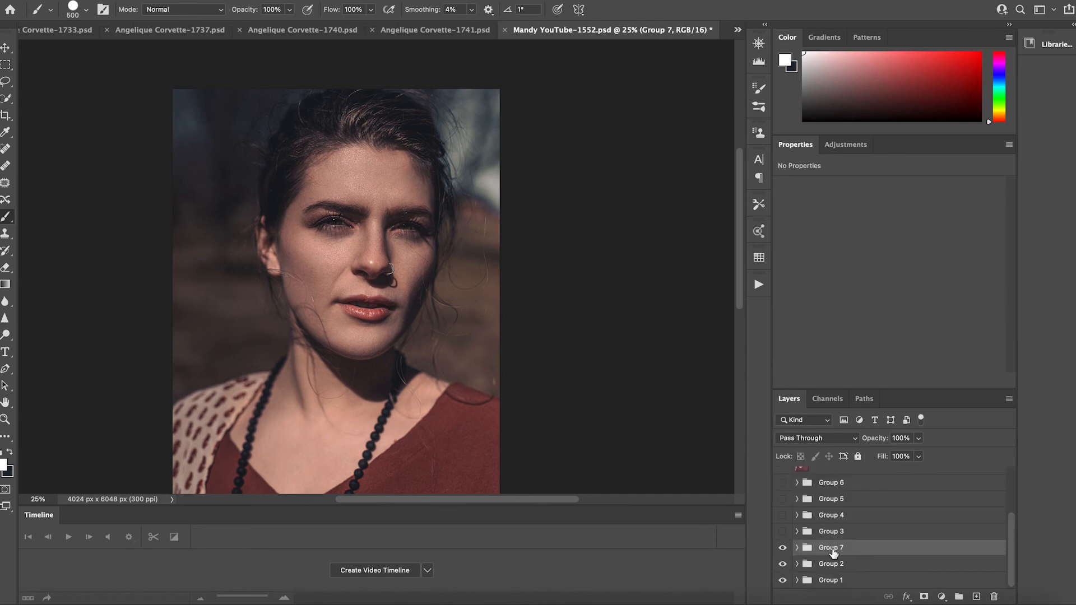
pyautogui.click(782, 550)
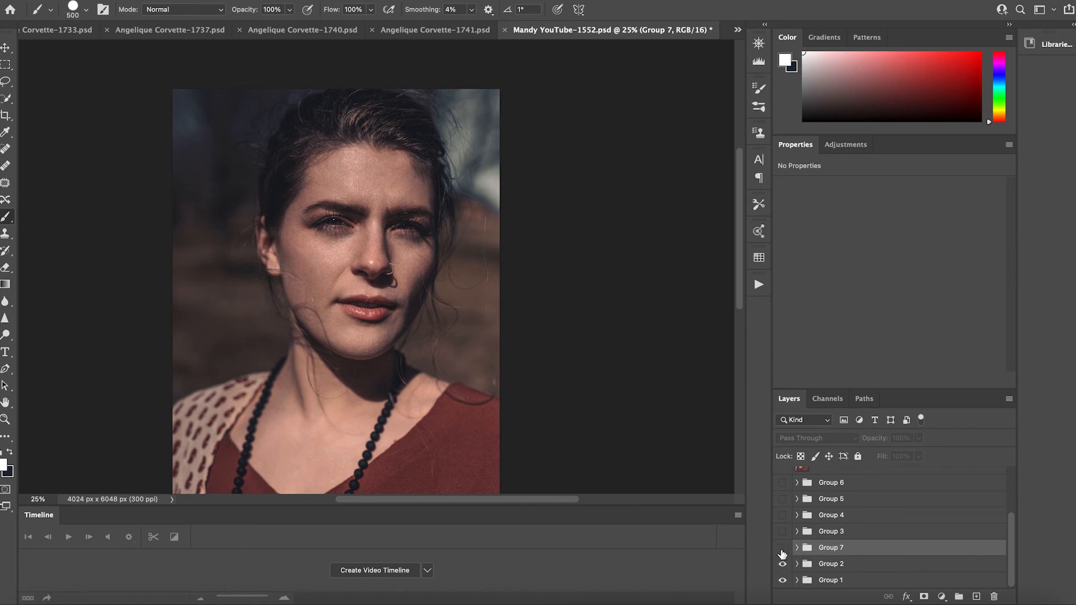
pyautogui.click(783, 549)
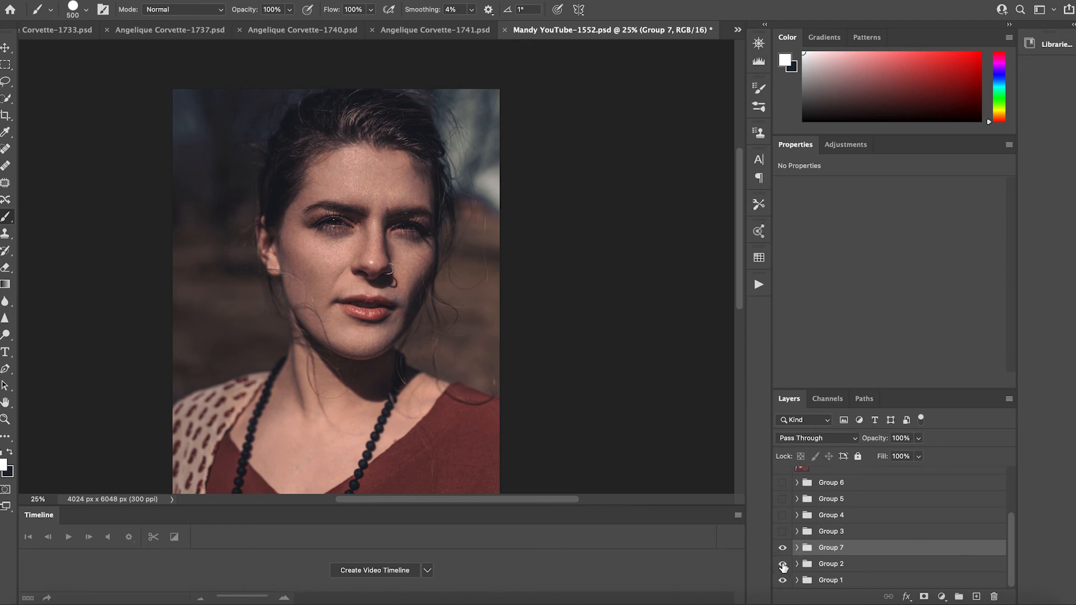
# - Hide Group 2 and expand Group 1 to show its layers
pyautogui.click(782, 565)
pyautogui.click(798, 581)
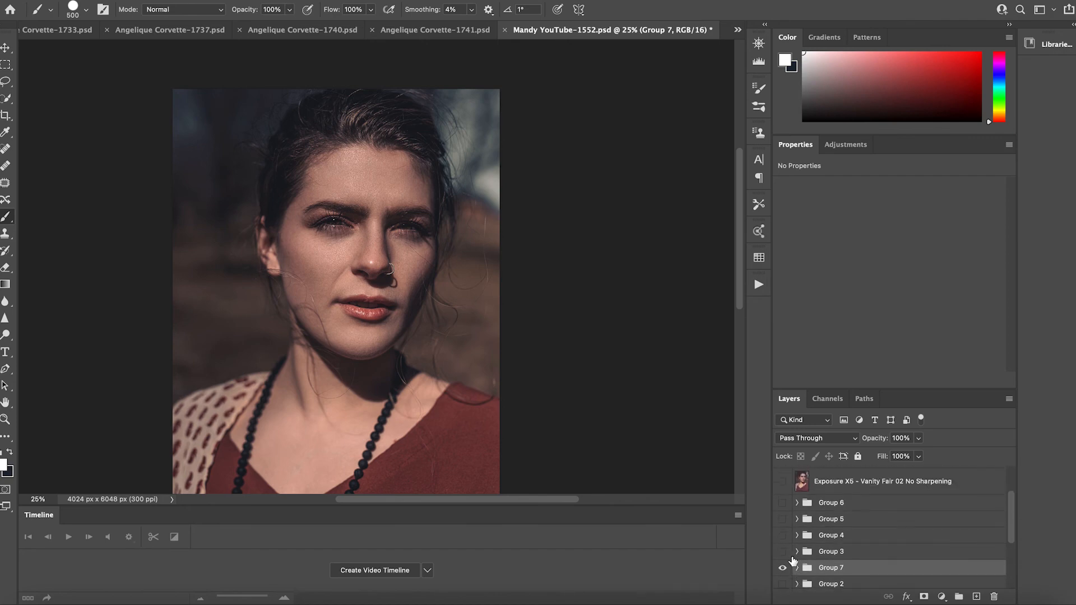
pyautogui.scroll(-2, 794, 561)
# - Toggle Group 7's visibility to compare the whole portrait before and after the frequency separation retouch
pyautogui.click(783, 492)
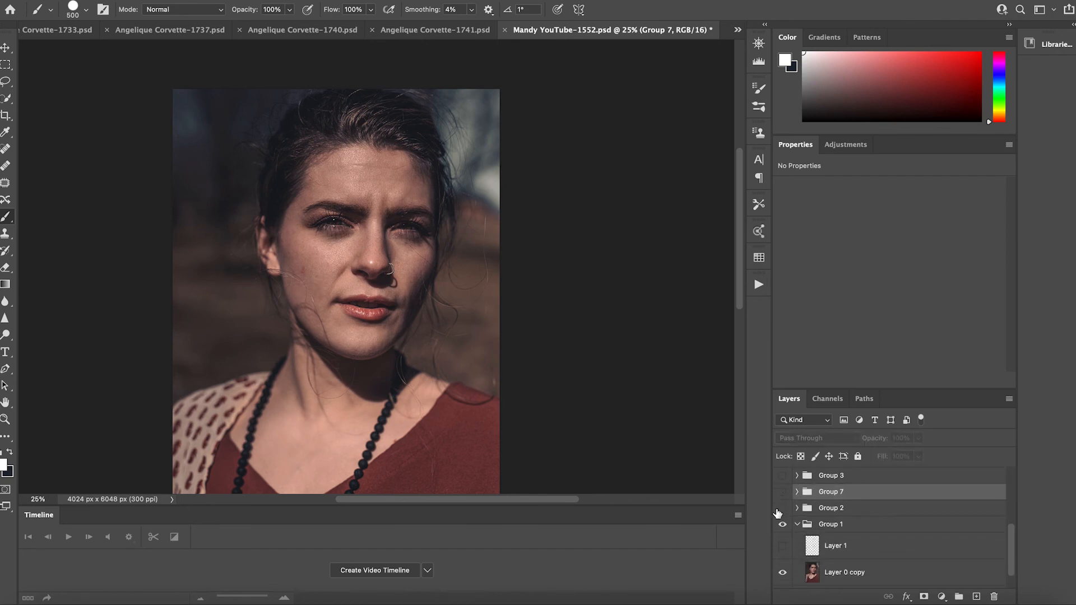
pyautogui.click(782, 524)
pyautogui.click(783, 493)
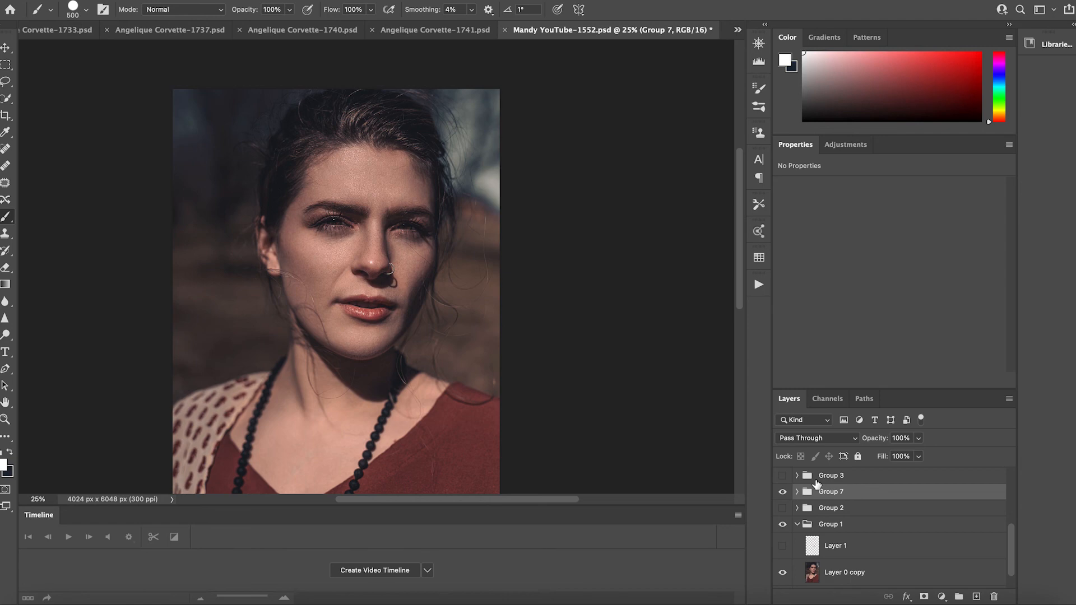
pyautogui.hotkey('ctrl', '-')
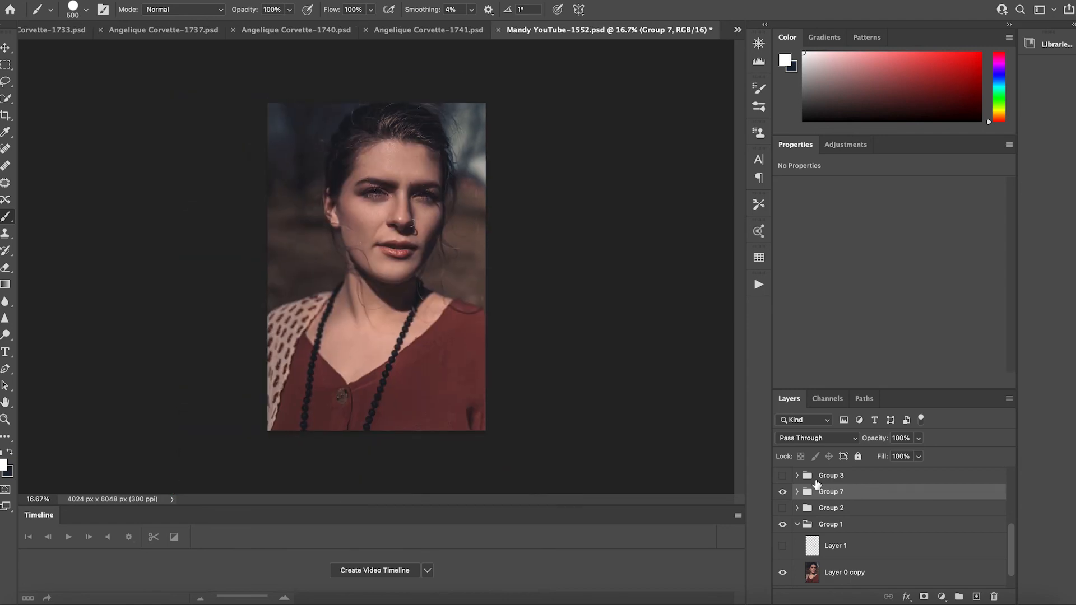